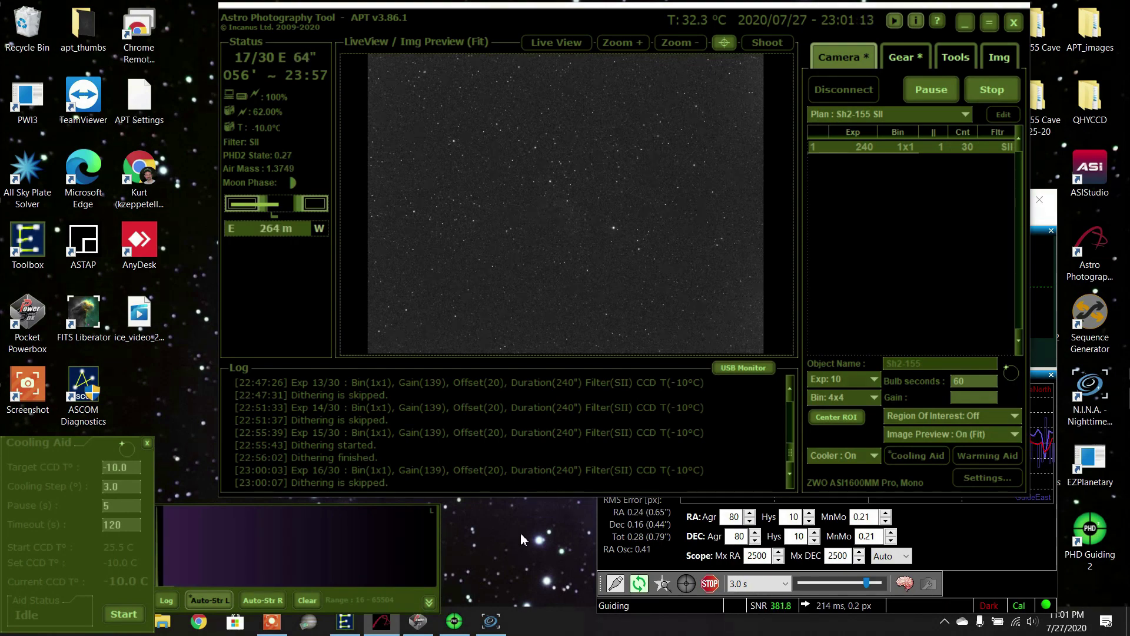
Step: Check the N.I.N.A. window briefly, then minimize it to get back to APT
left_click(492, 623)
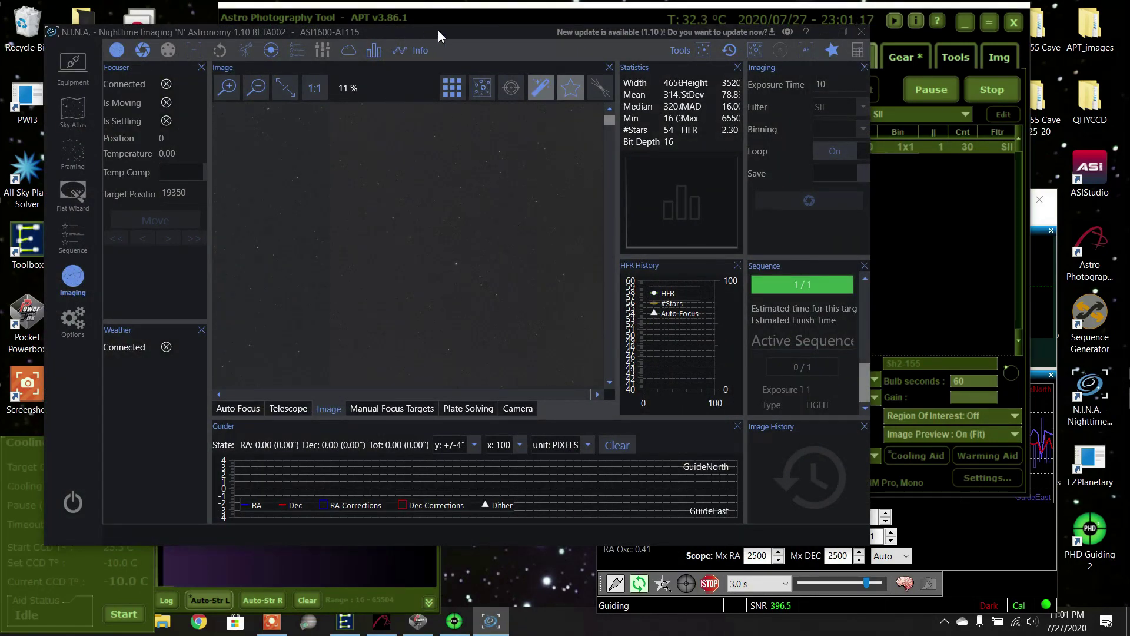
left_click_drag(439, 35, 433, 26)
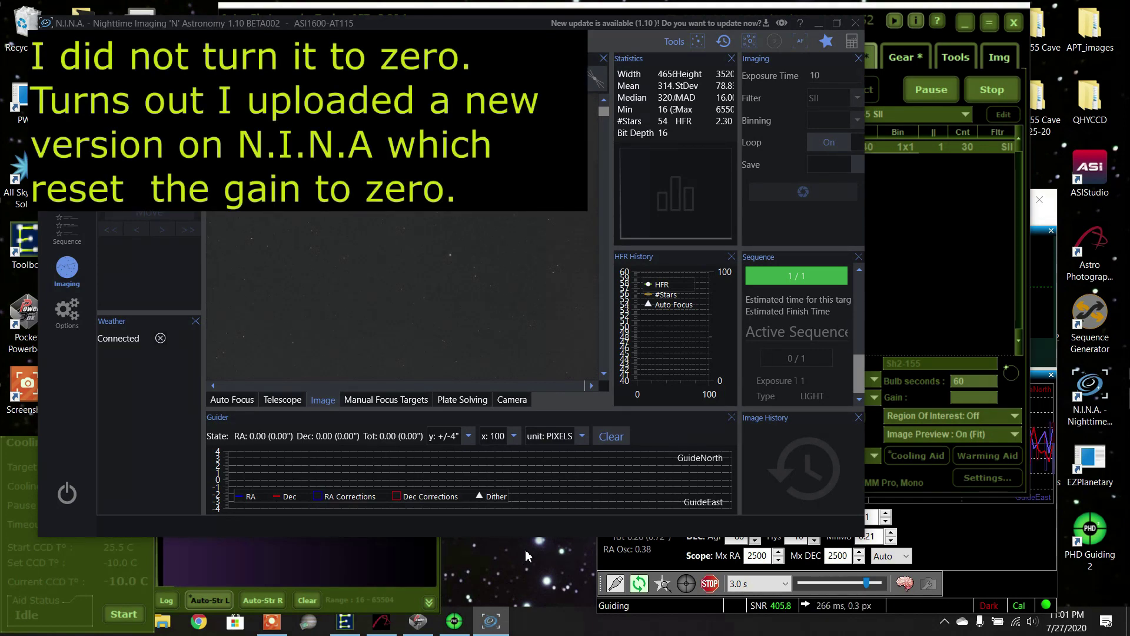
left_click(819, 24)
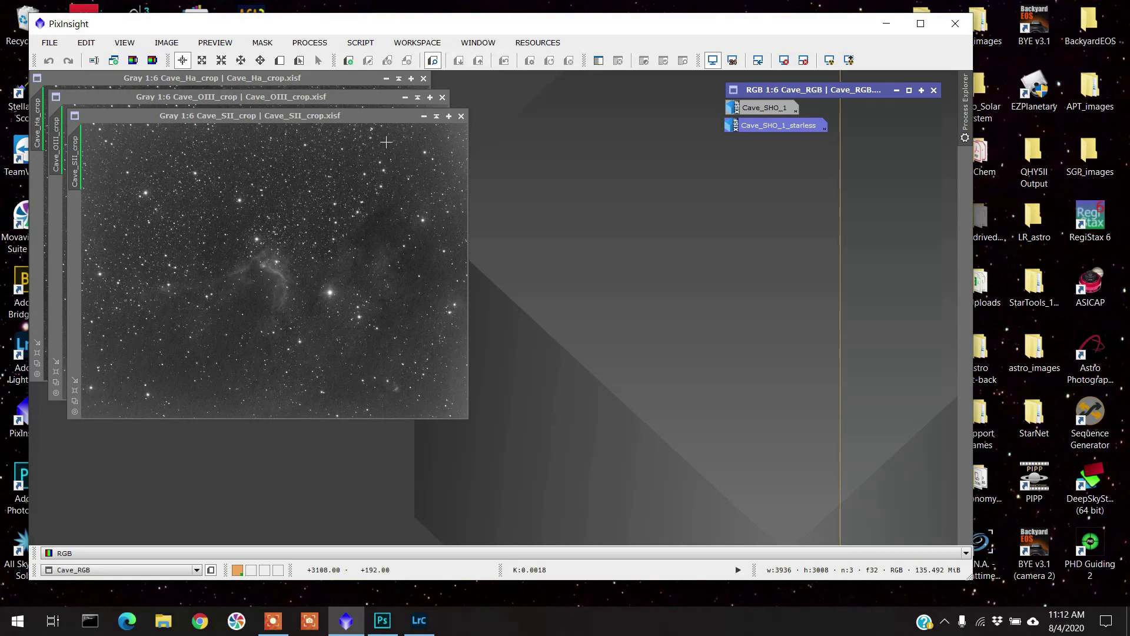
Step: Iconize Cave_SII_crop, Cave_OIII_crop and Cave_Ha_crop, stacking their icons in order in the right column
left_click(424, 117)
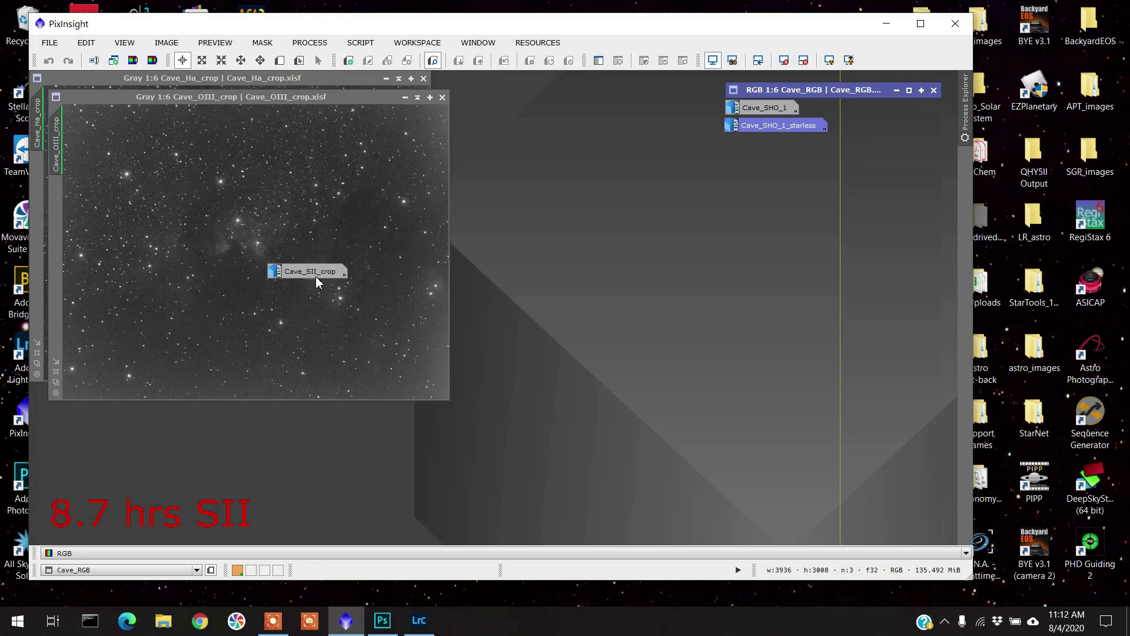
left_click_drag(316, 281, 890, 208)
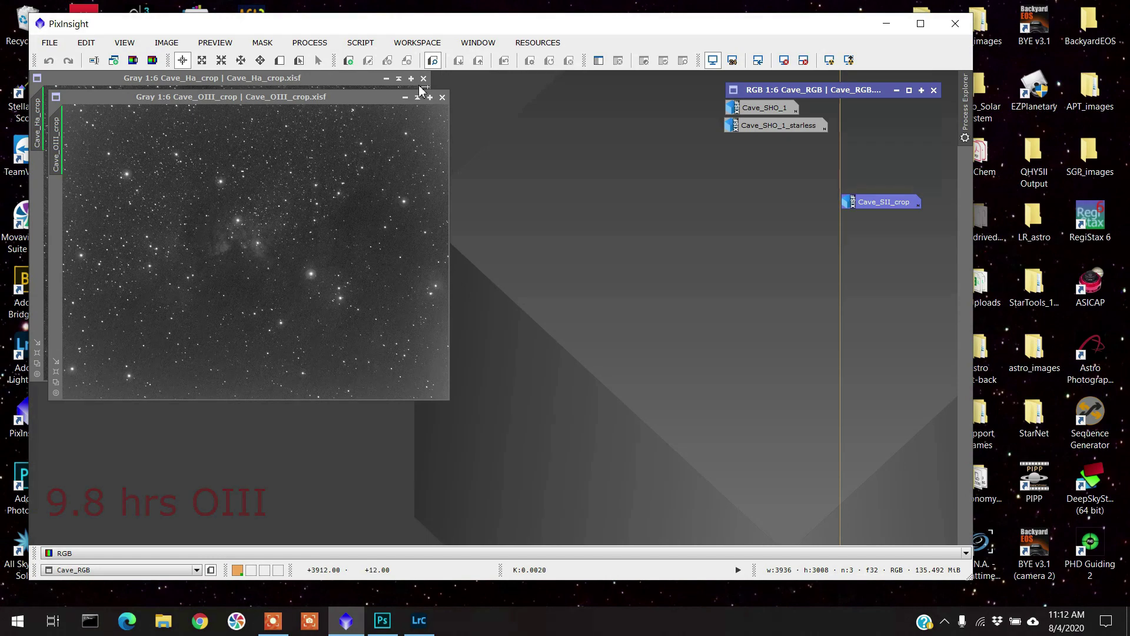
left_click(405, 99)
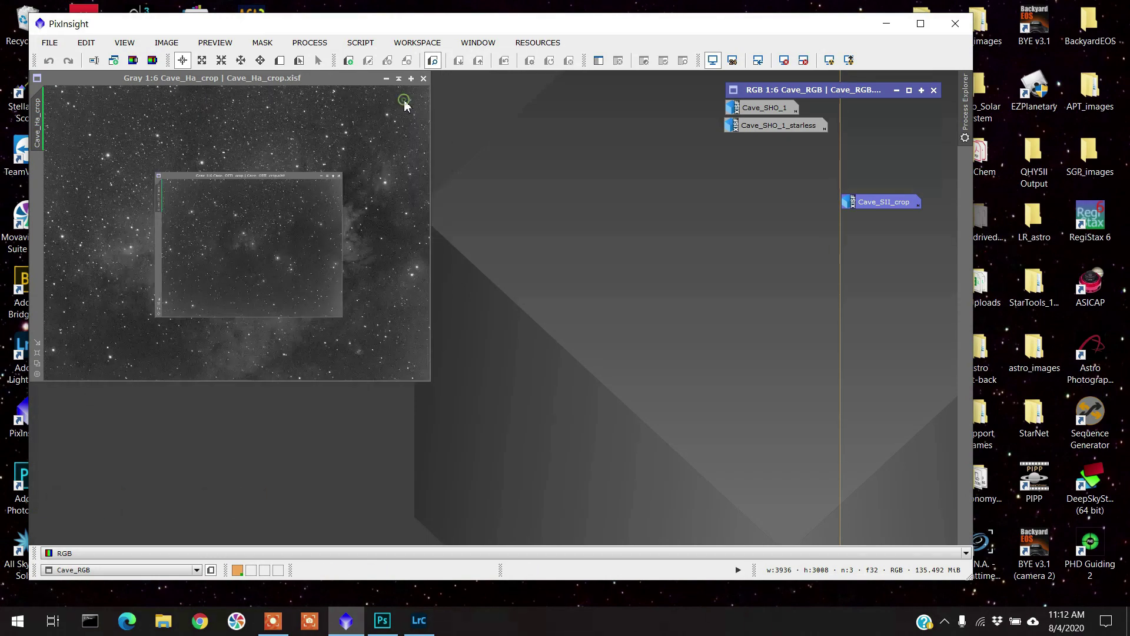
left_click_drag(294, 259, 886, 227)
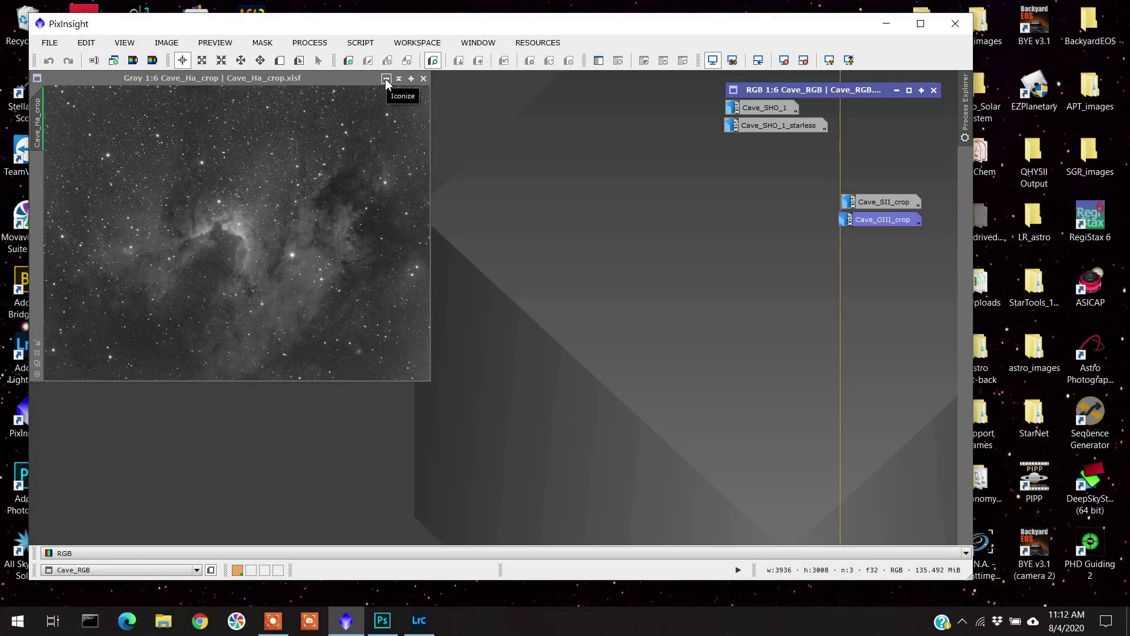
left_click(387, 79)
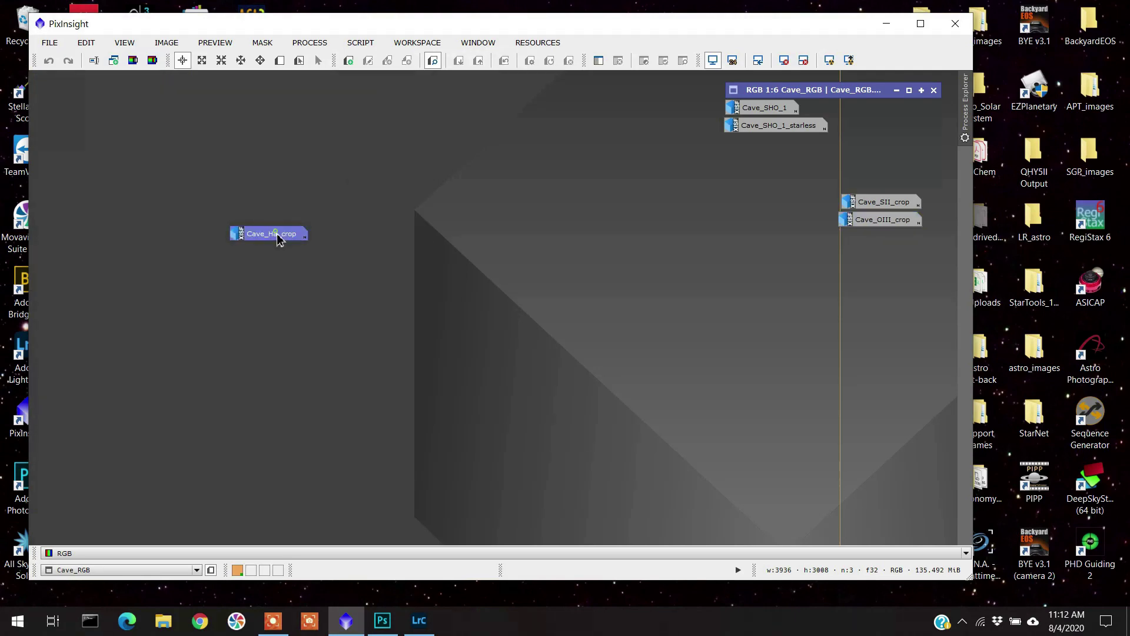
left_click_drag(278, 237, 889, 245)
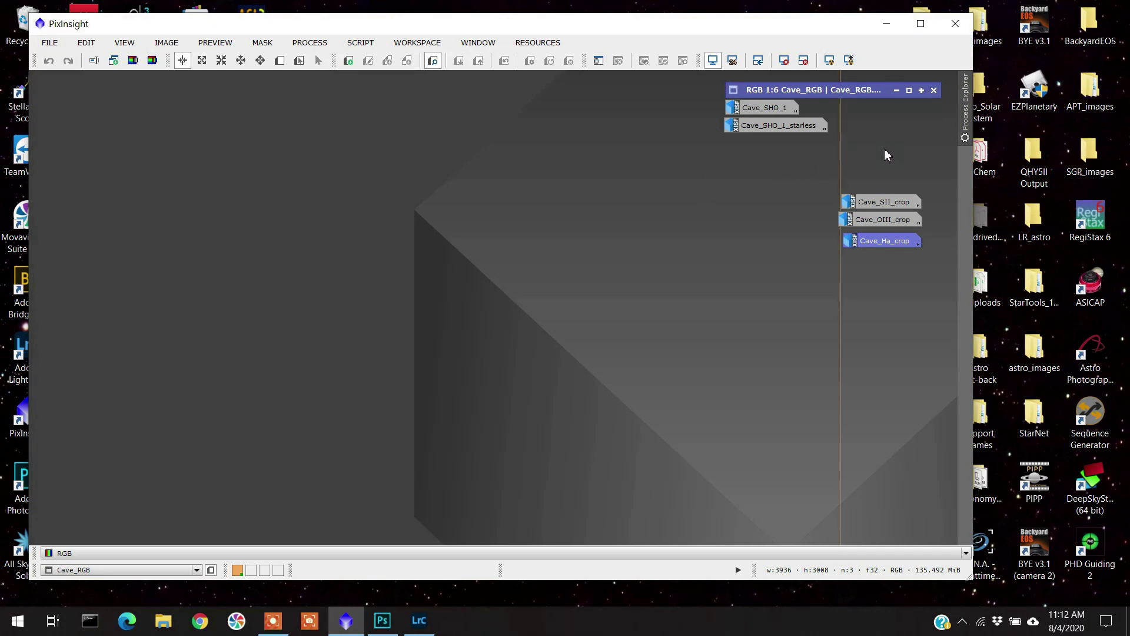
Step: Open and inspect Cave_RGB, then iconize it and move its icon to the right column
double_click(840, 91)
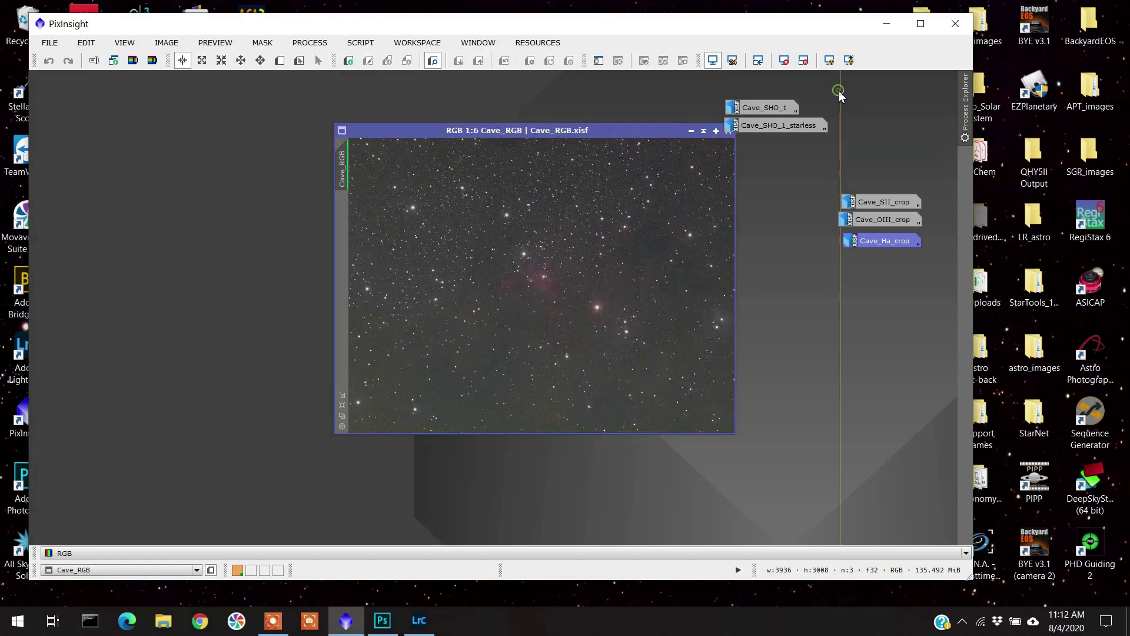
left_click_drag(601, 122, 345, 98)
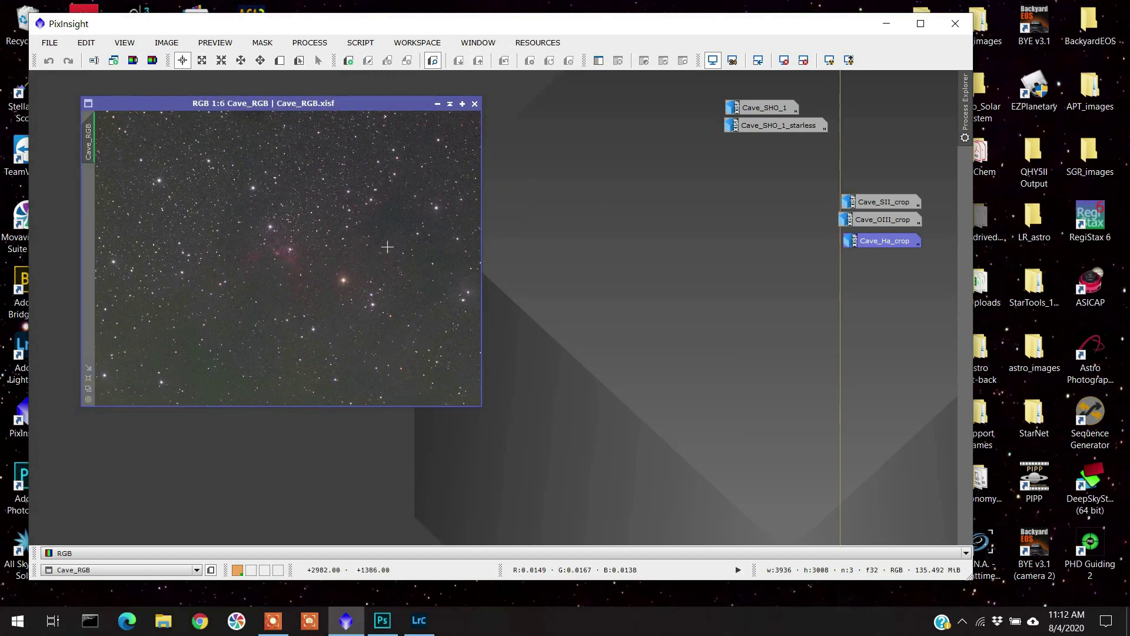
scroll(384, 245, "down", 1)
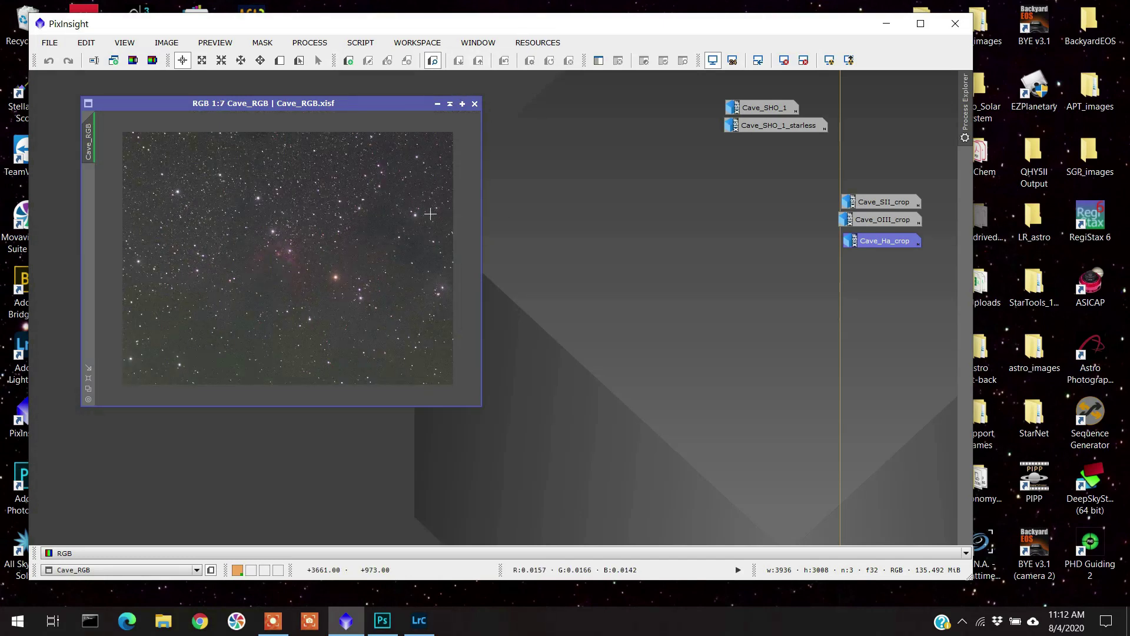
left_click(438, 104)
left_click_drag(613, 247, 888, 176)
Step: Open and inspect the Cave_SHO_1 colour image, then collapse it back to an icon
double_click(771, 106)
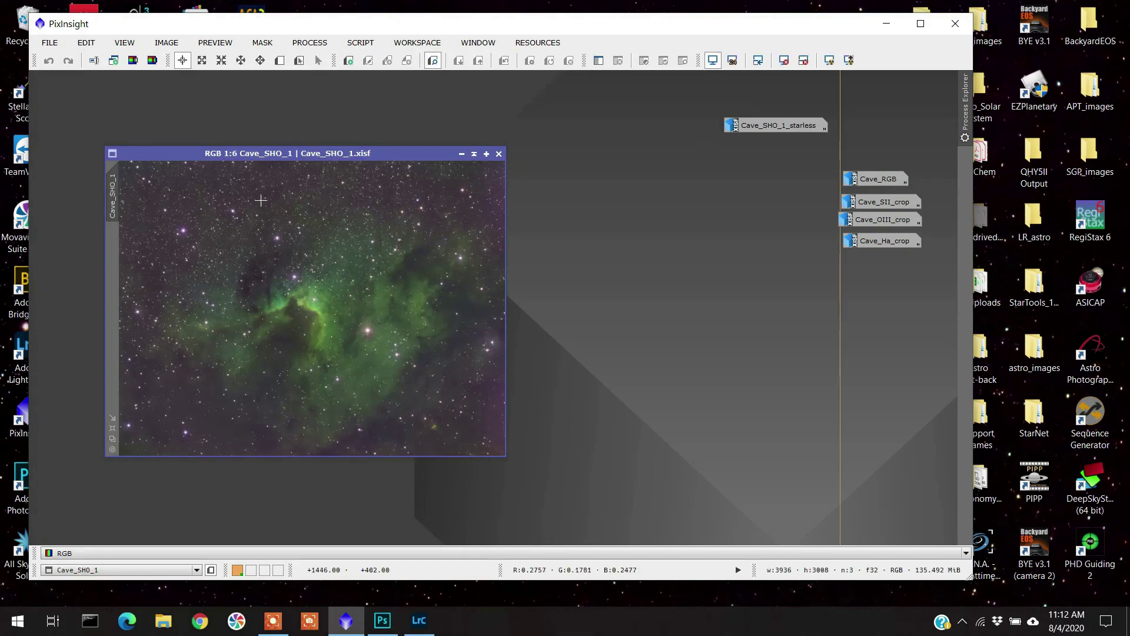
left_click_drag(290, 156, 274, 110)
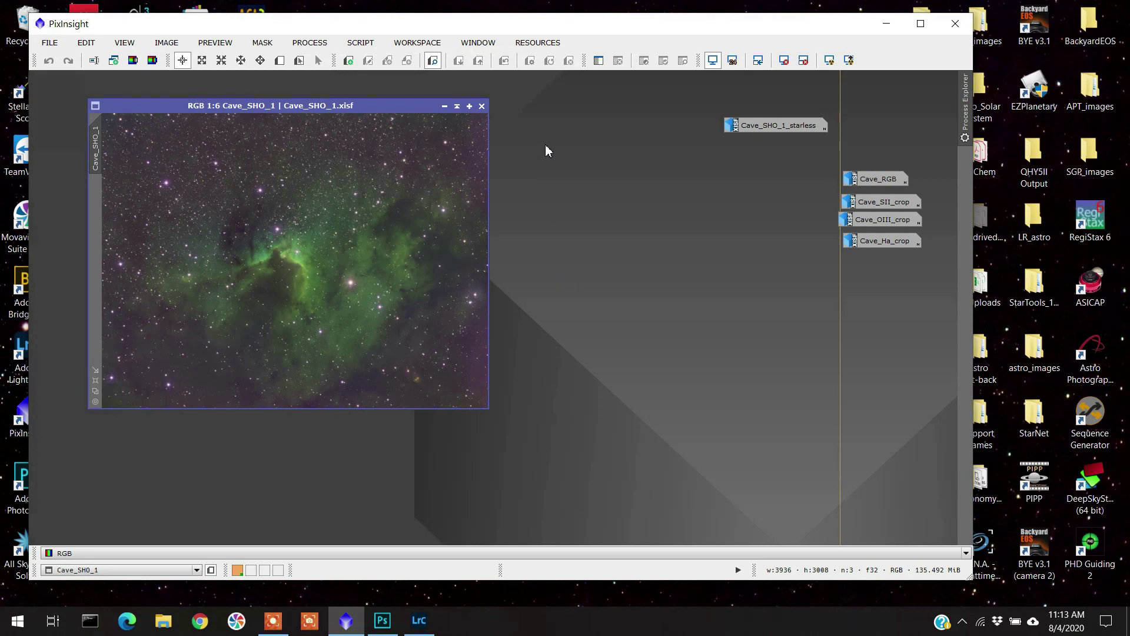
left_click(444, 107)
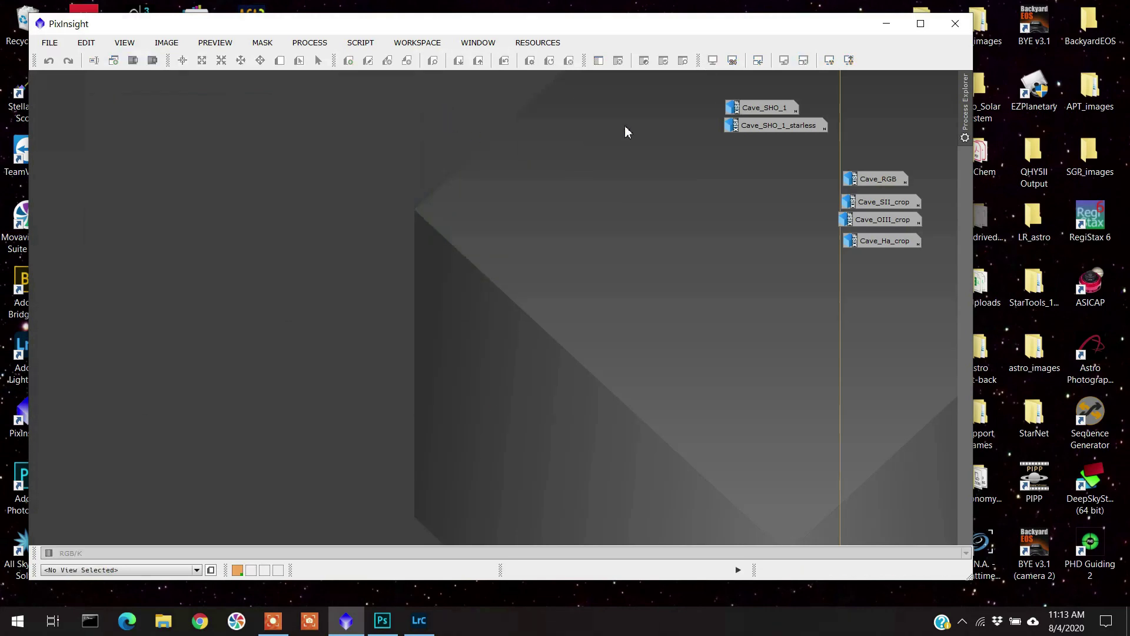
Step: Inspect Cave_SHO_1_starless, iconize it again, and minimize PixInsight to the desktop
double_click(765, 133)
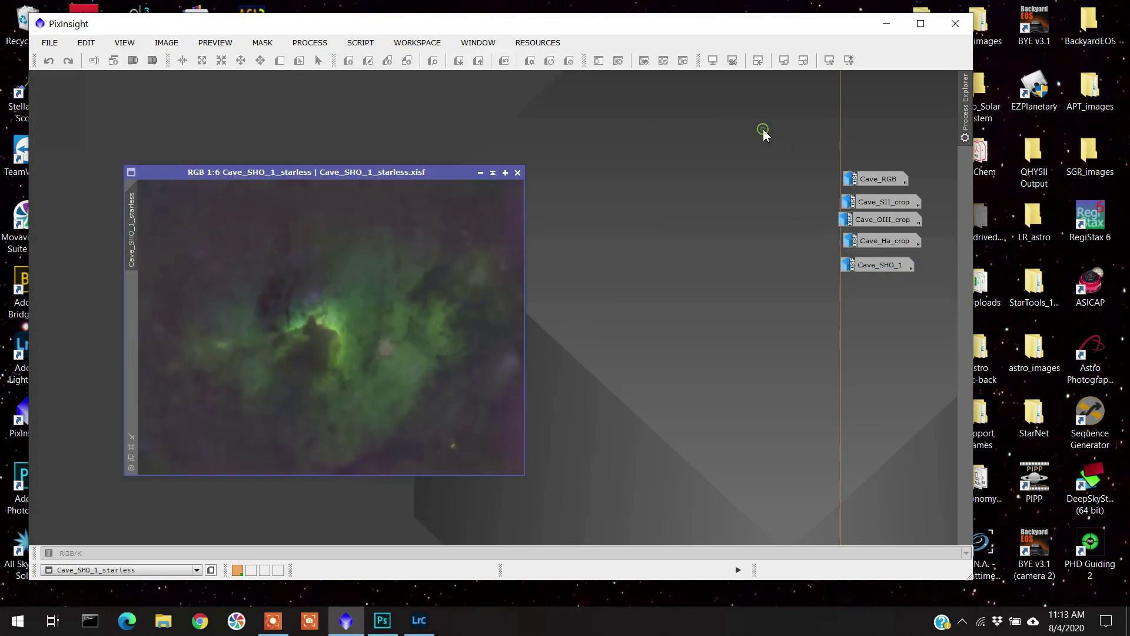
left_click_drag(353, 171, 322, 104)
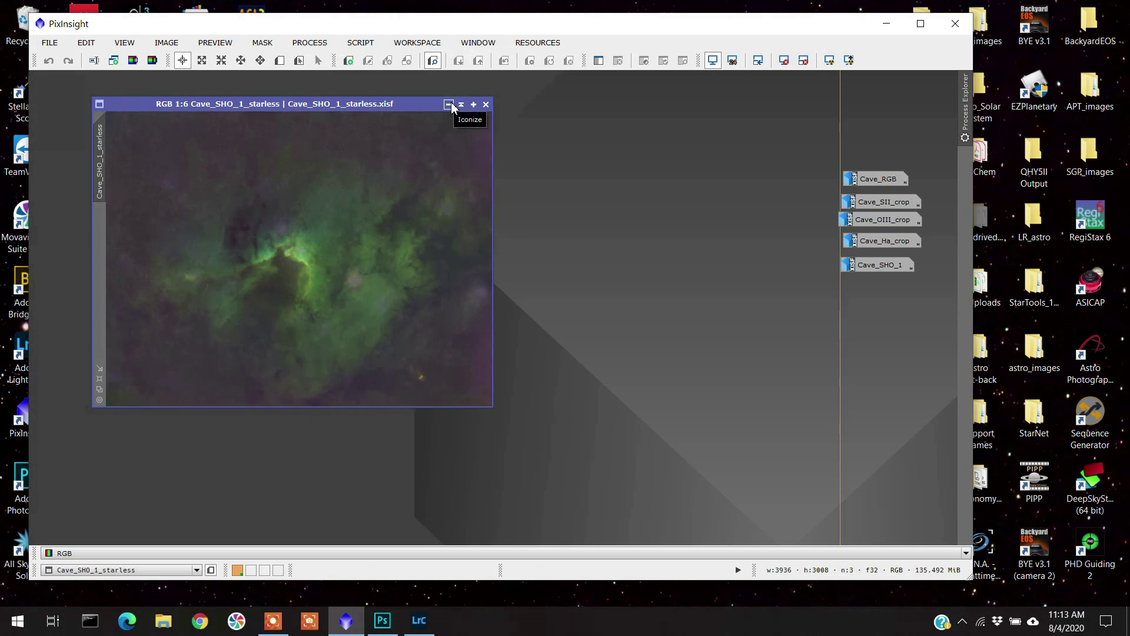
left_click(451, 106)
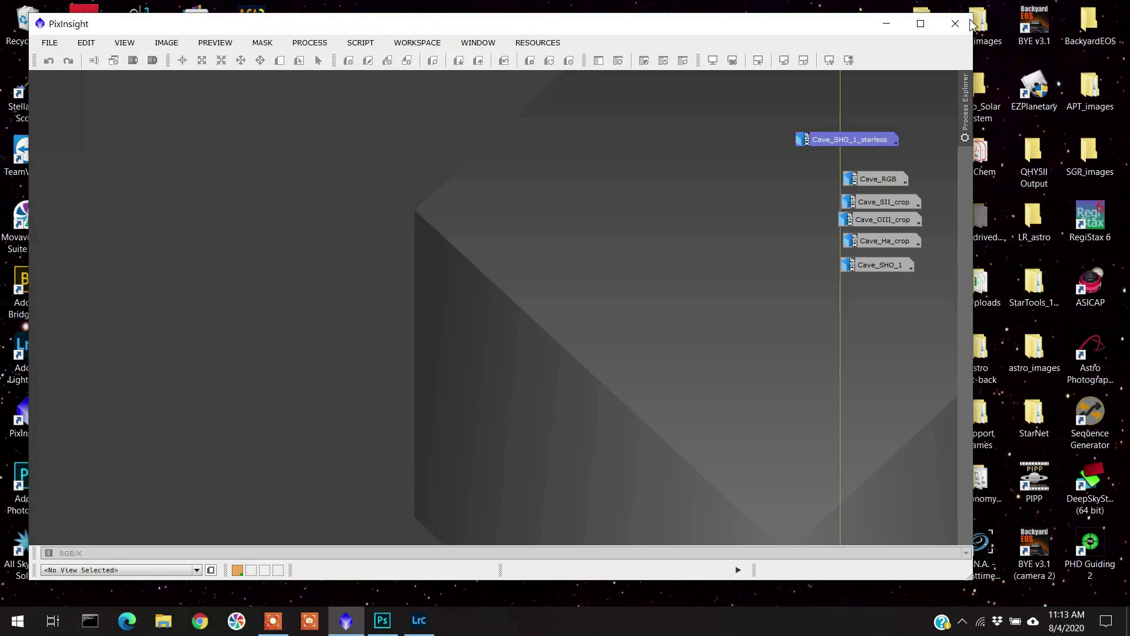
left_click(887, 23)
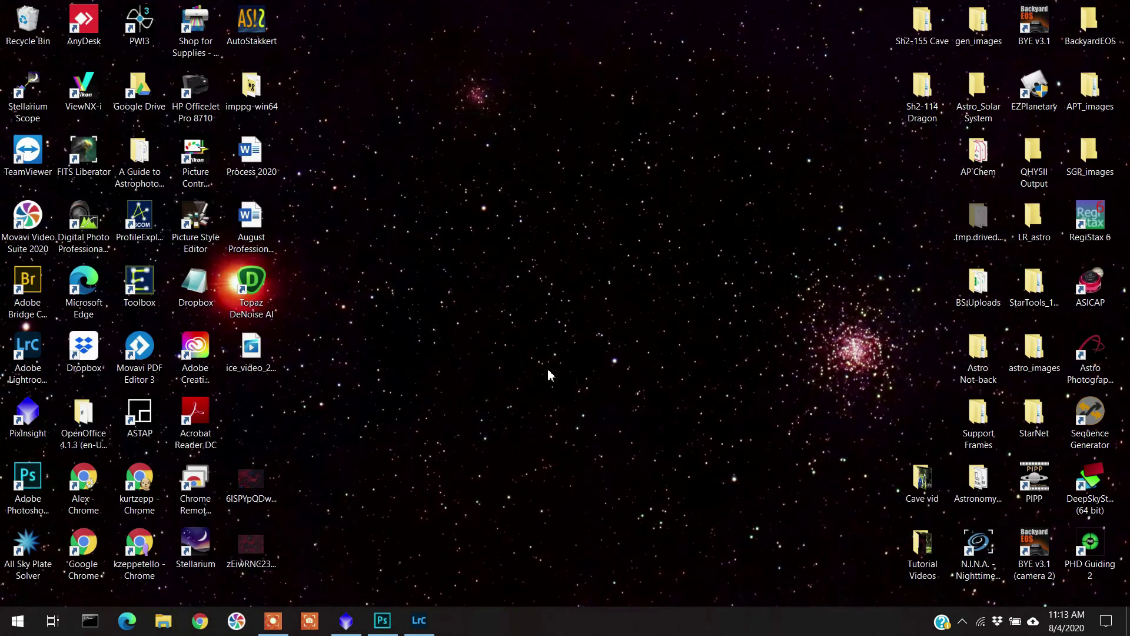
Step: Restore Photoshop and view Cave_RGB_DBE_Stars.tif, then Cave_SHO_1_starless_working.tif
left_click(383, 625)
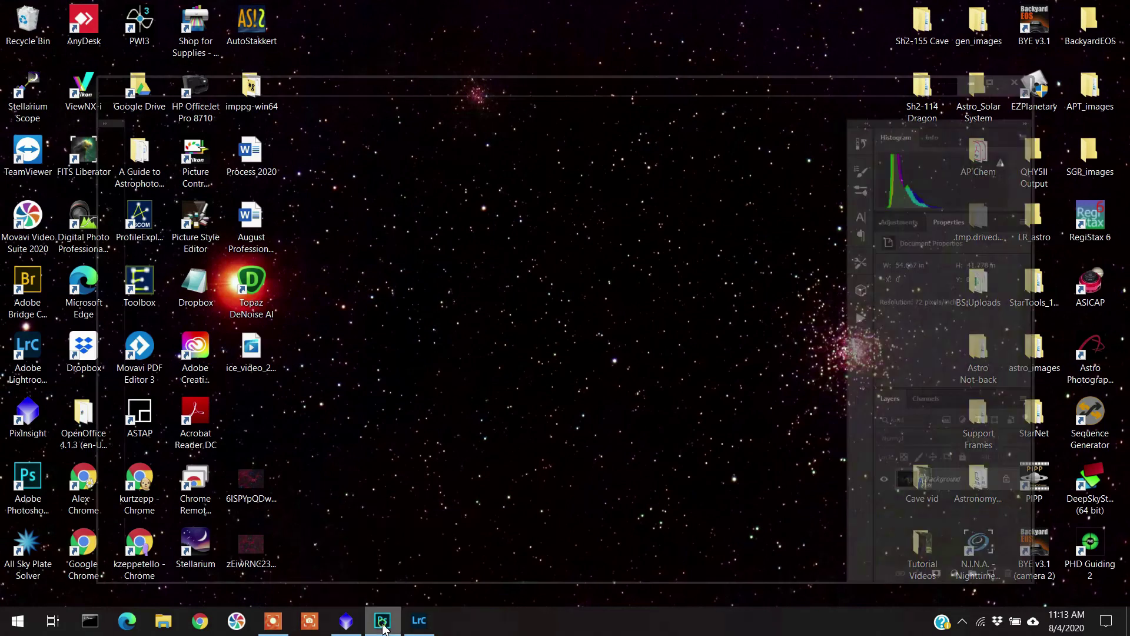
left_click(128, 67)
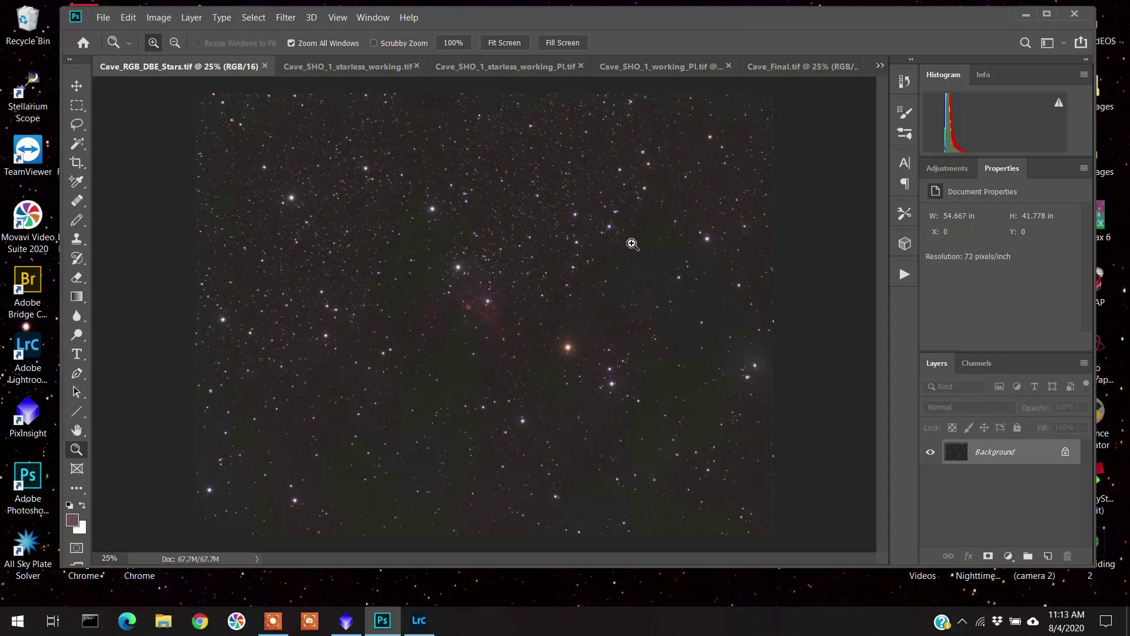
left_click(345, 70)
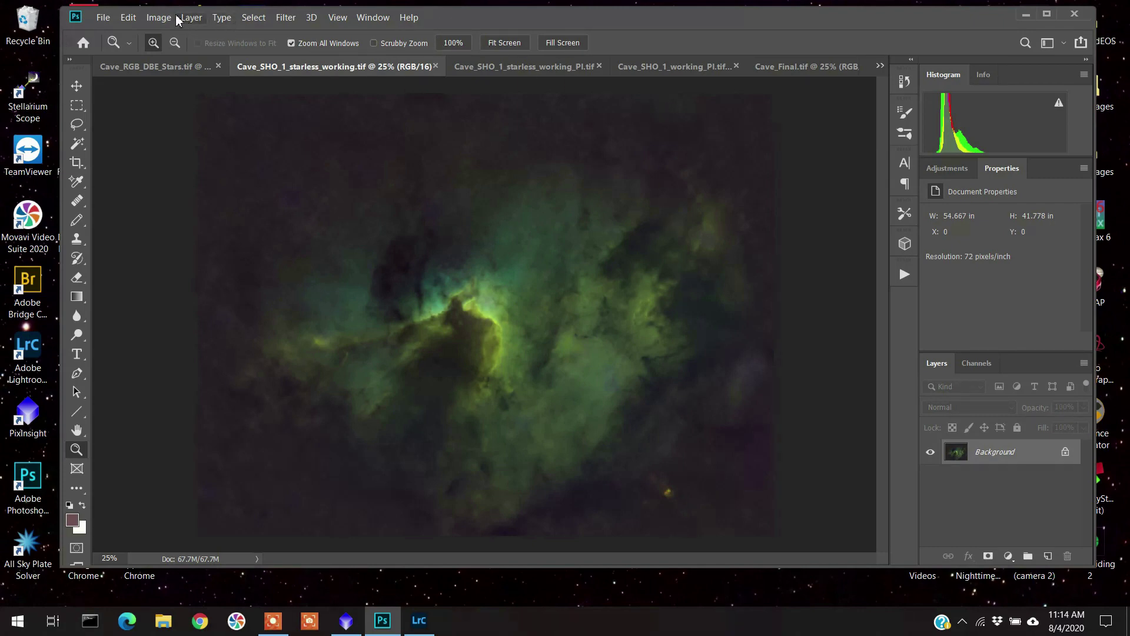
left_click(161, 19)
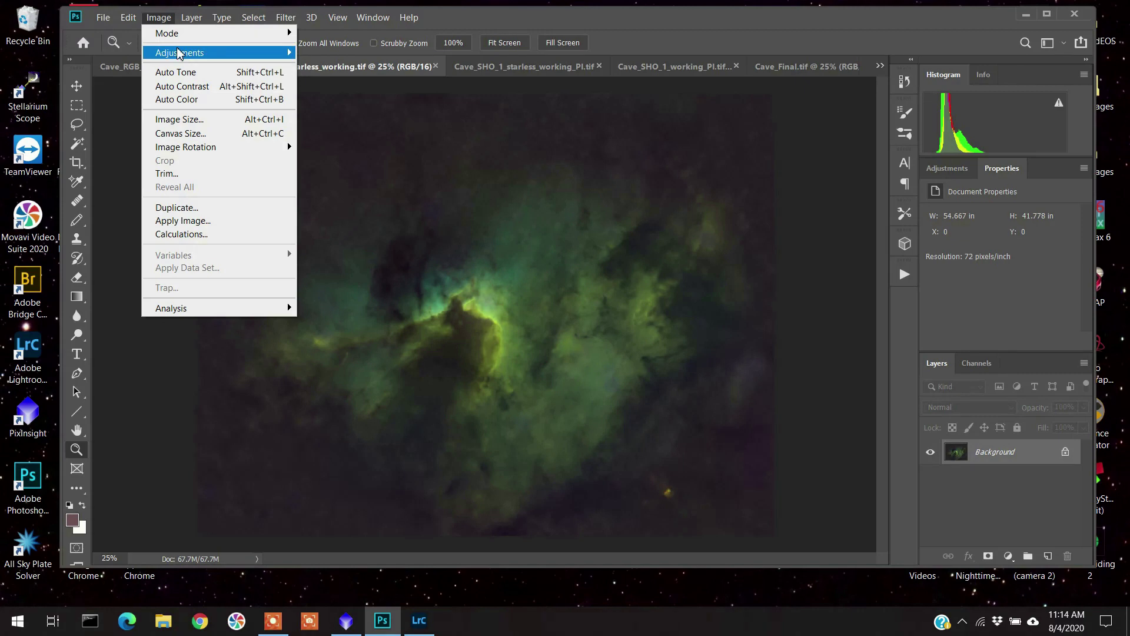
mouse_move(210, 54)
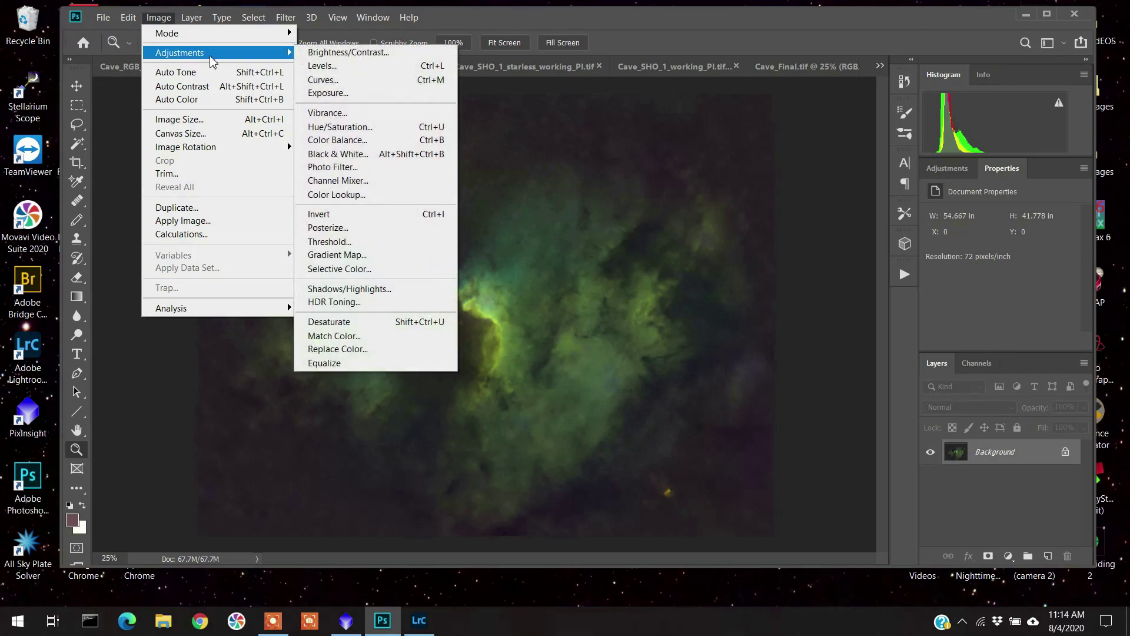
left_click(347, 269)
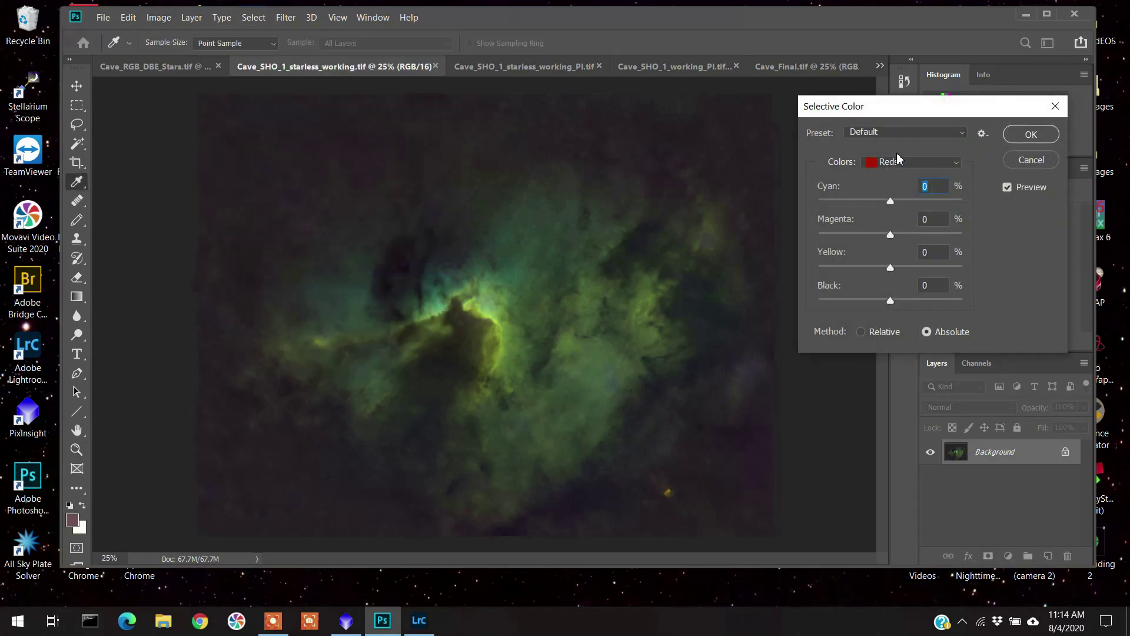
left_click(936, 161)
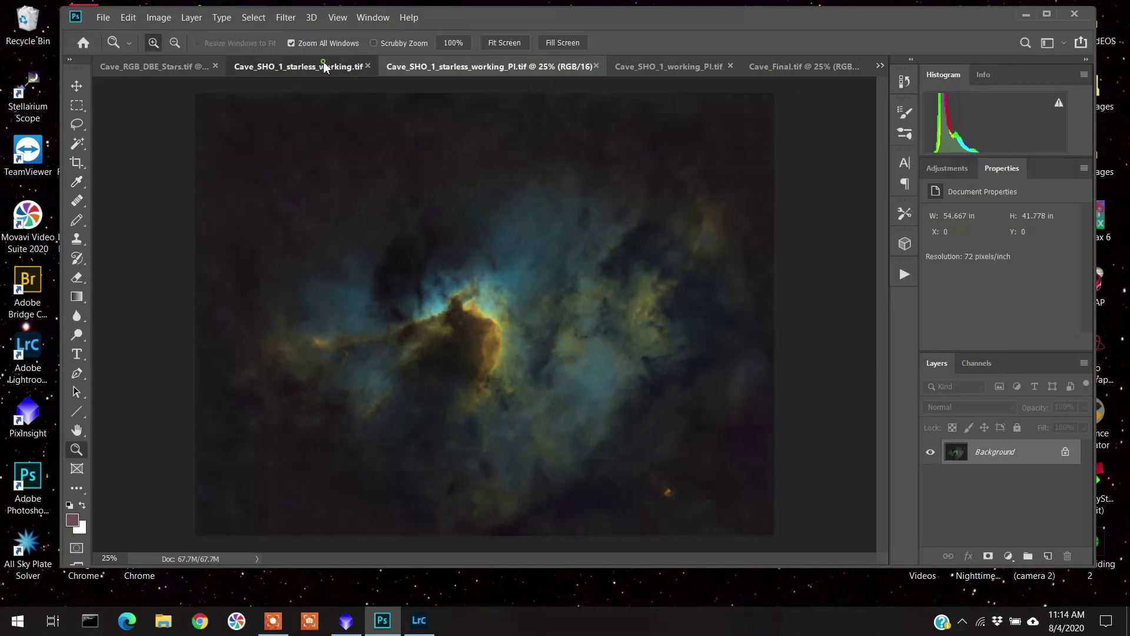
left_click(327, 66)
Step: View Cave_SHO_1_starless_working_PI.tif, Cave_SHO_1_working_PI.tif, then Cave_Final.tif in turn
left_click(476, 67)
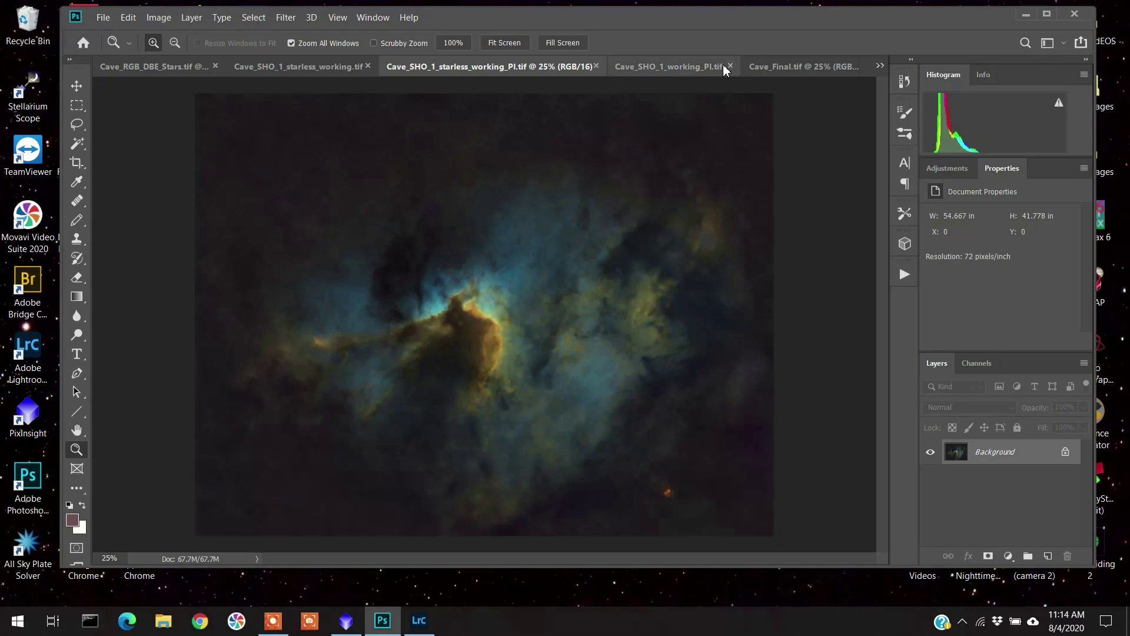
left_click(681, 71)
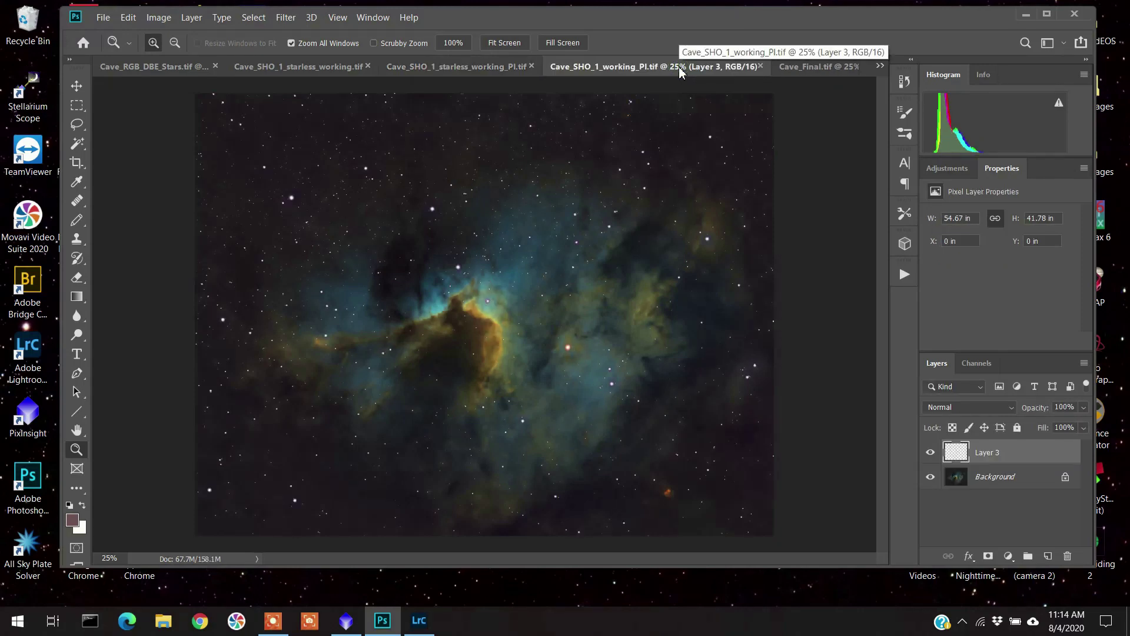
left_click(820, 67)
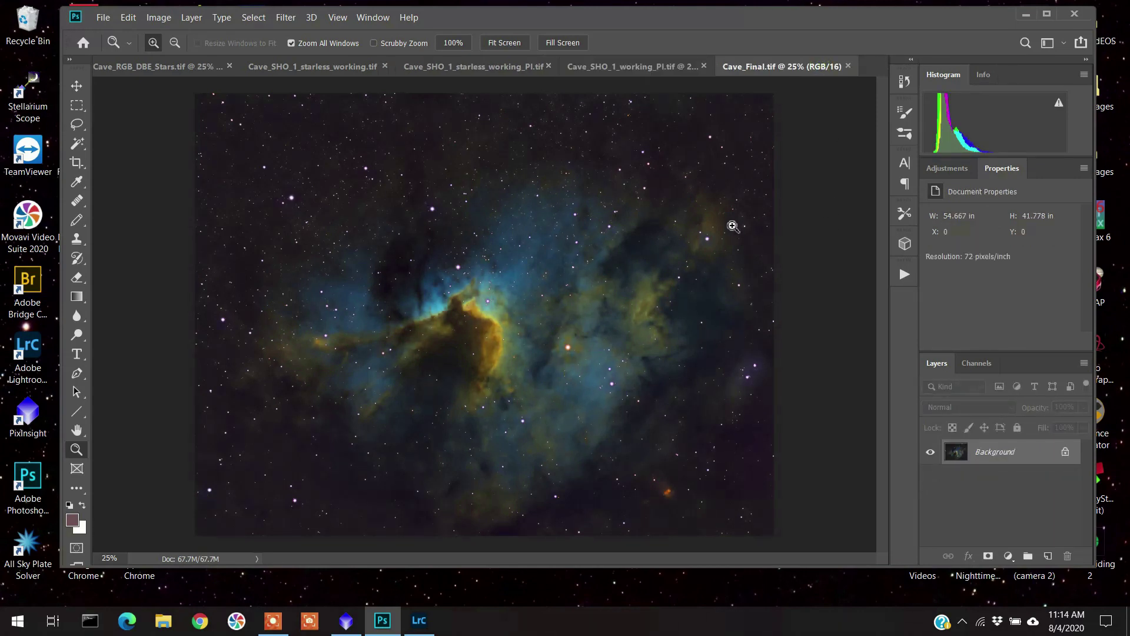
Step: Shift Photoshop slightly left and bring Lightroom Classic's Develop module to the front
left_click_drag(825, 23, 803, 16)
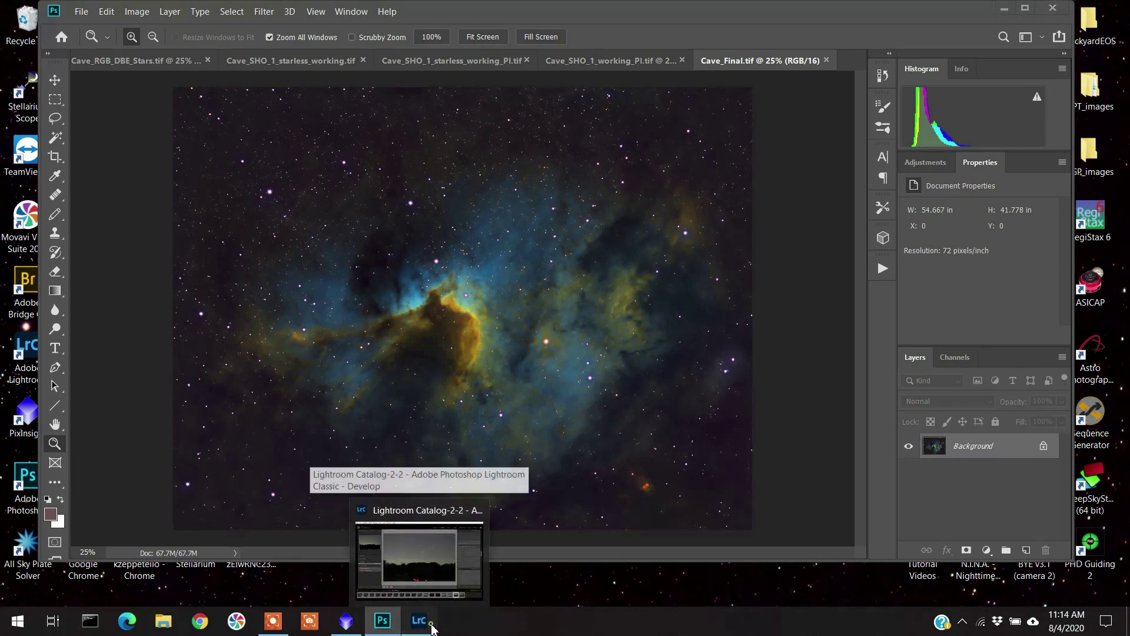
left_click(433, 628)
left_click_drag(709, 27, 718, 29)
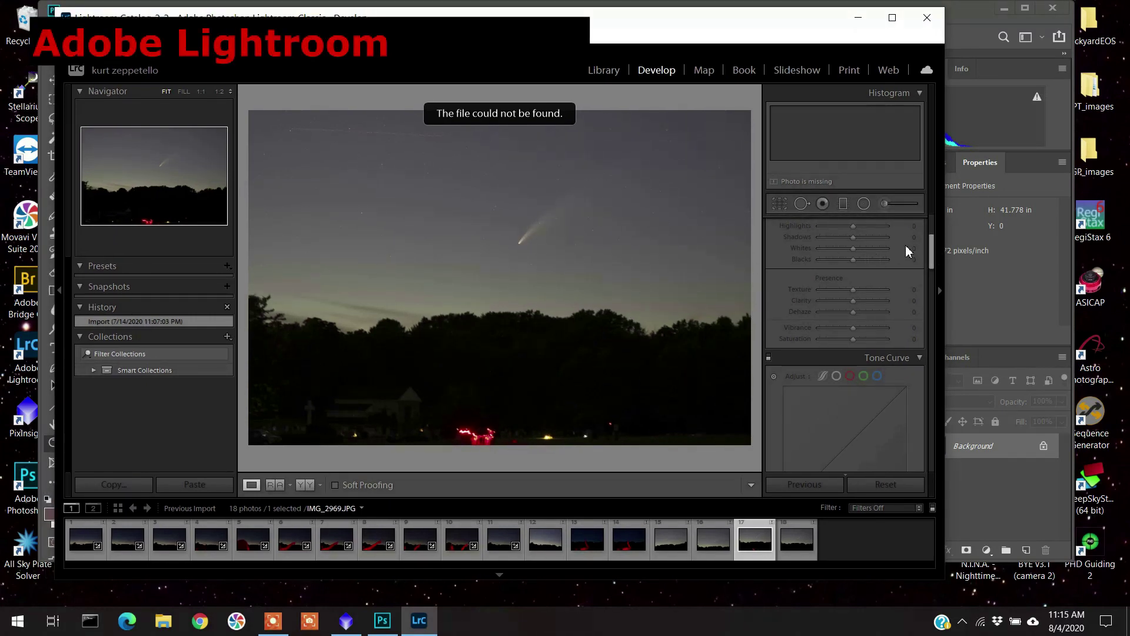
left_click_drag(930, 250, 937, 178)
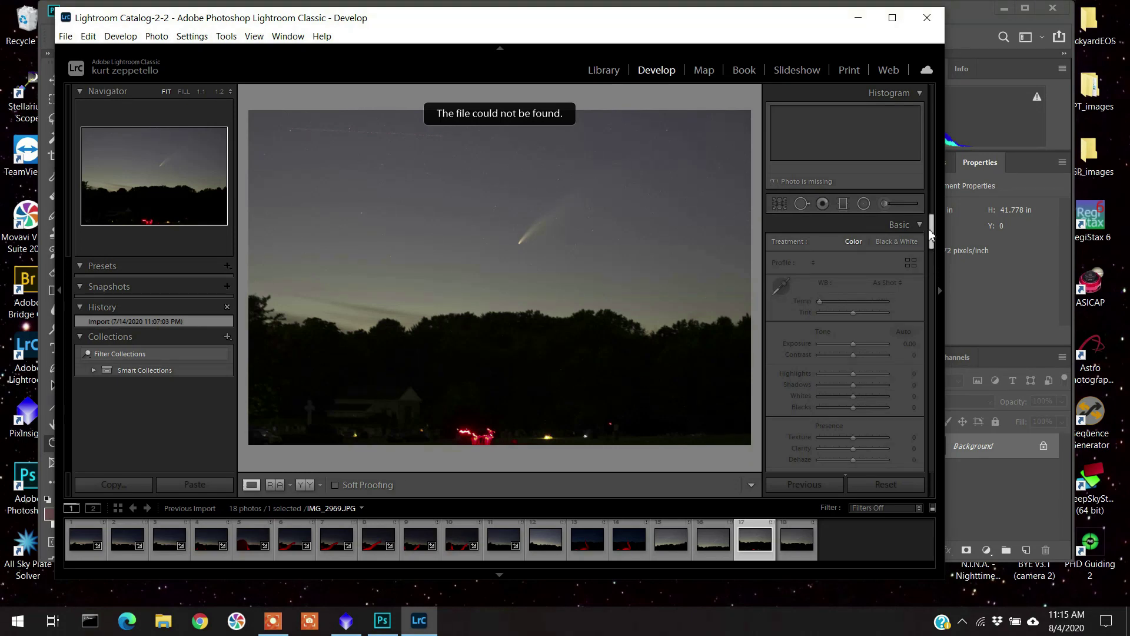
Step: Browse the Tone Curve, HSL/Color, Detail, Lens Corrections and Transform panels, then minimize Lightroom
scroll(877, 311, "down", 5)
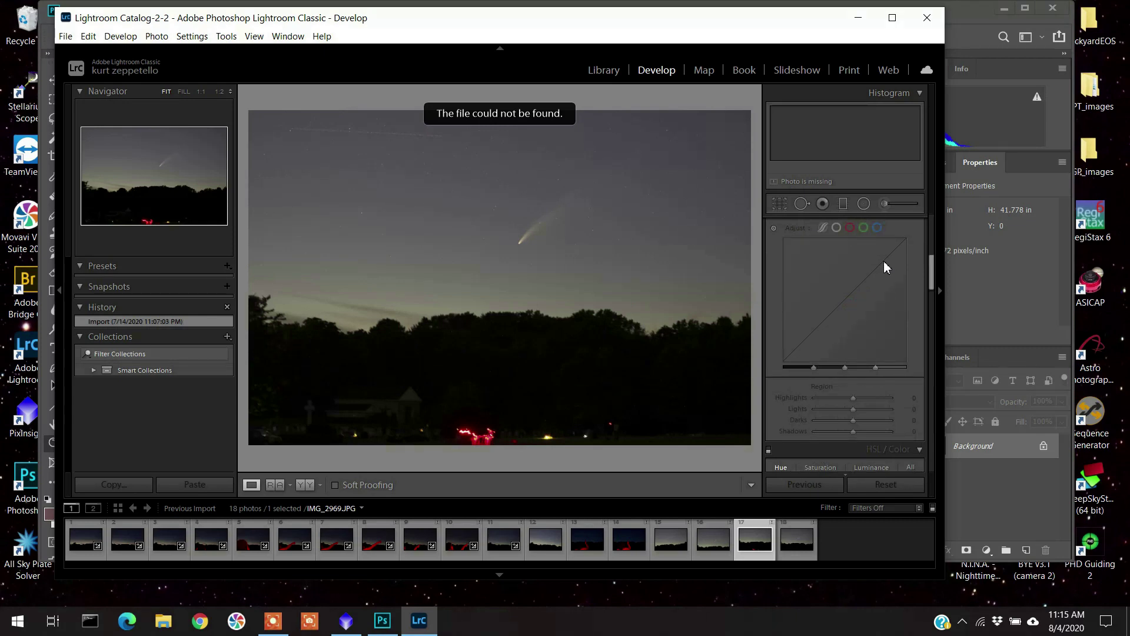
scroll(884, 260, "down", 4)
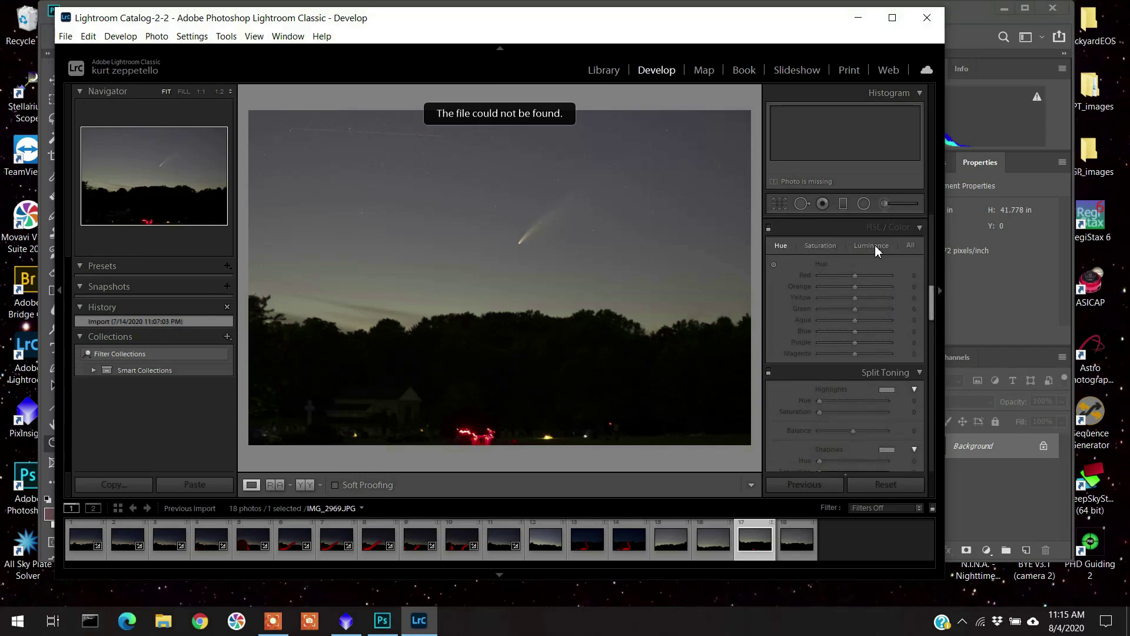
scroll(882, 288, "down", 4)
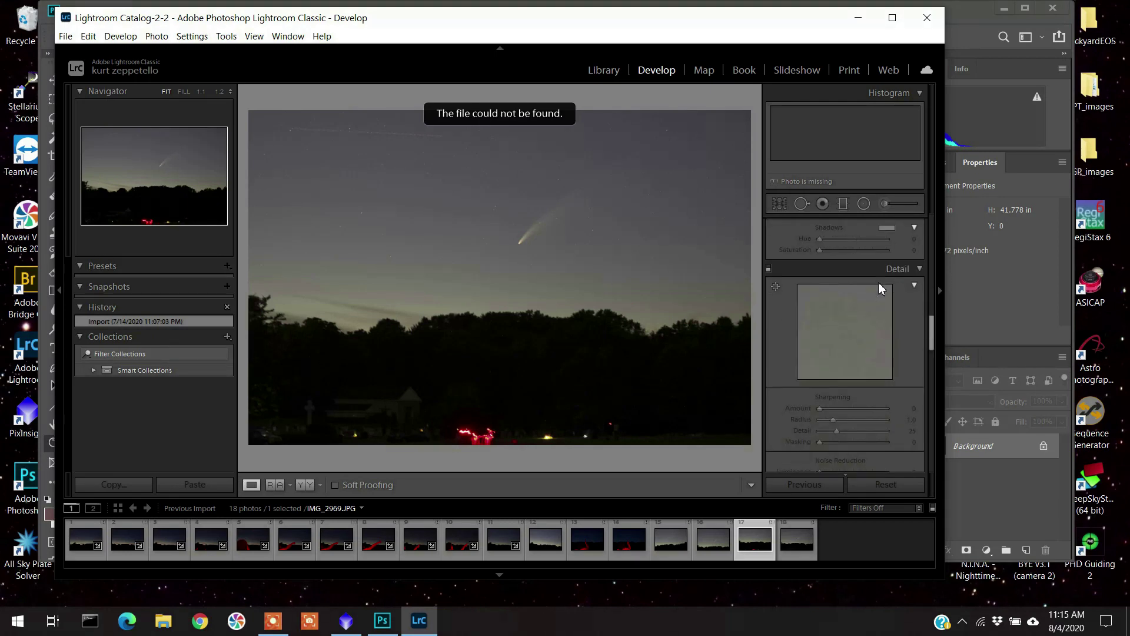
scroll(881, 287, "down", 2)
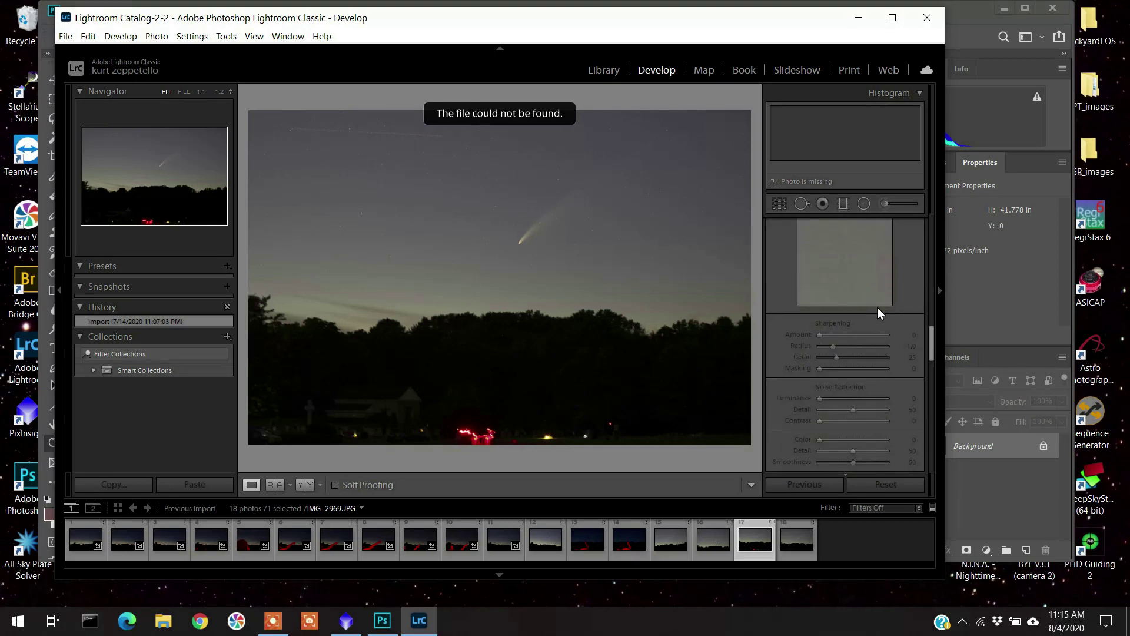
scroll(867, 333, "down", 2)
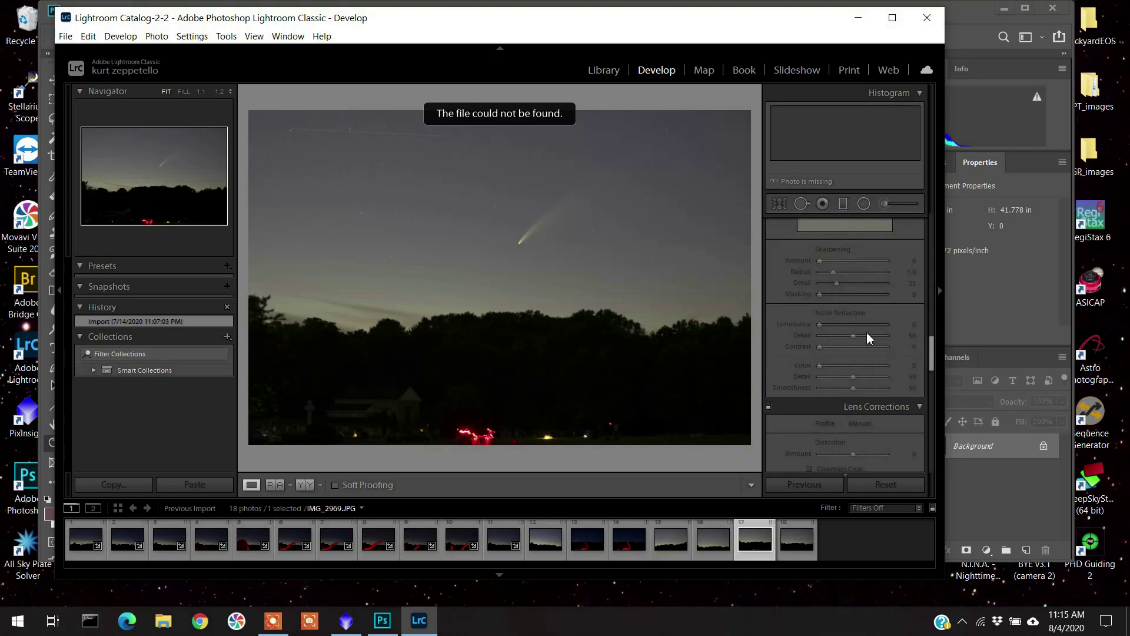
scroll(909, 335, "down", 2)
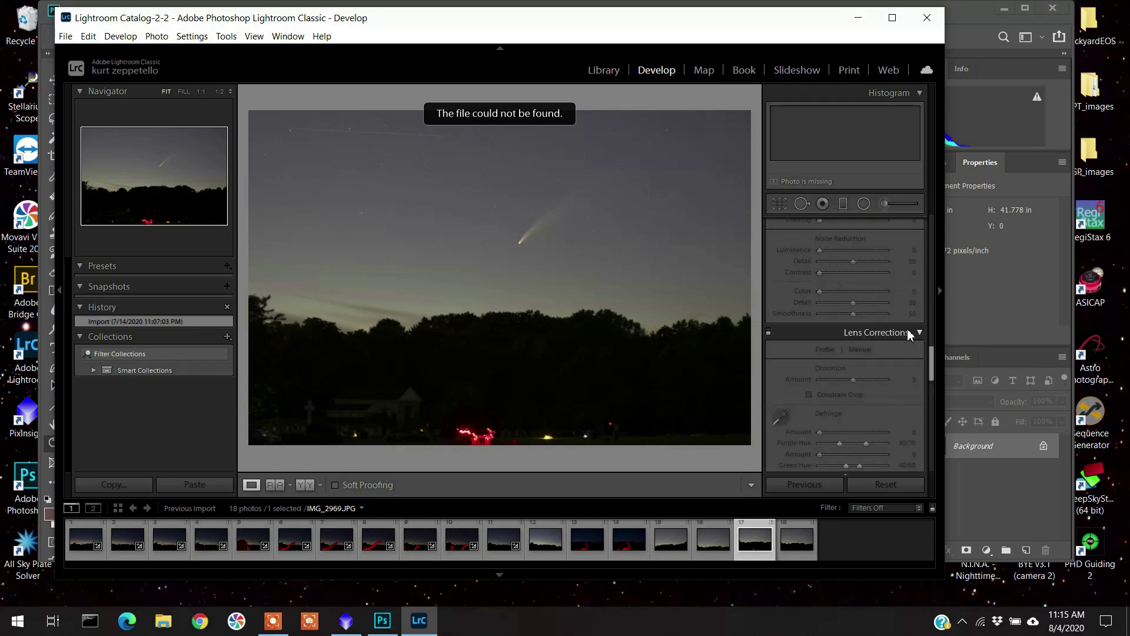
scroll(909, 333, "down", 3)
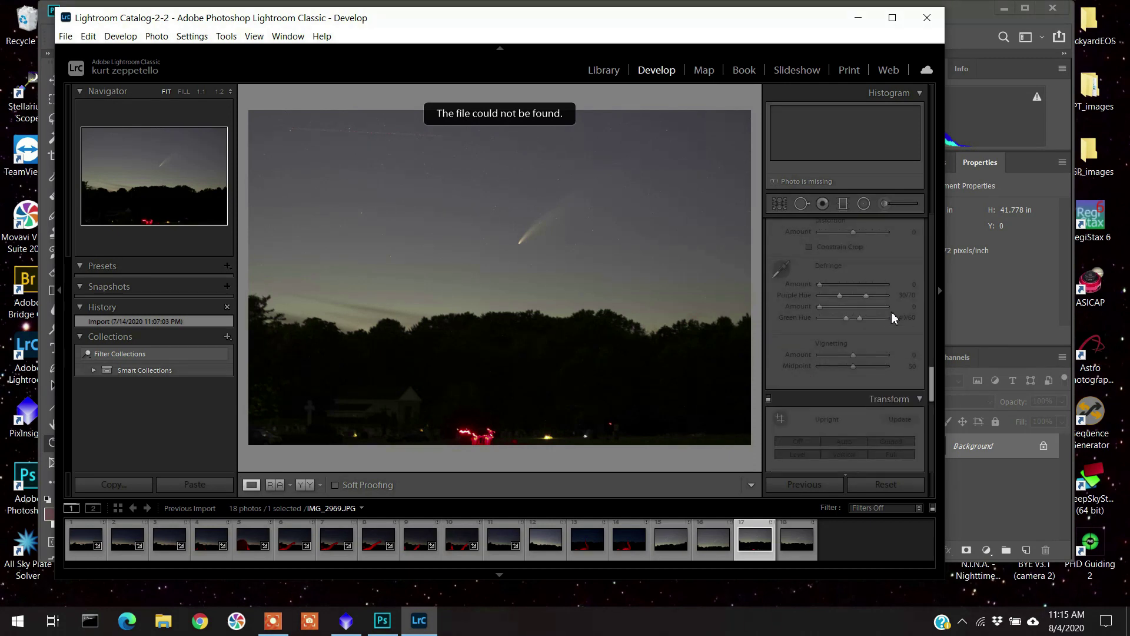
scroll(895, 318, "down", 2)
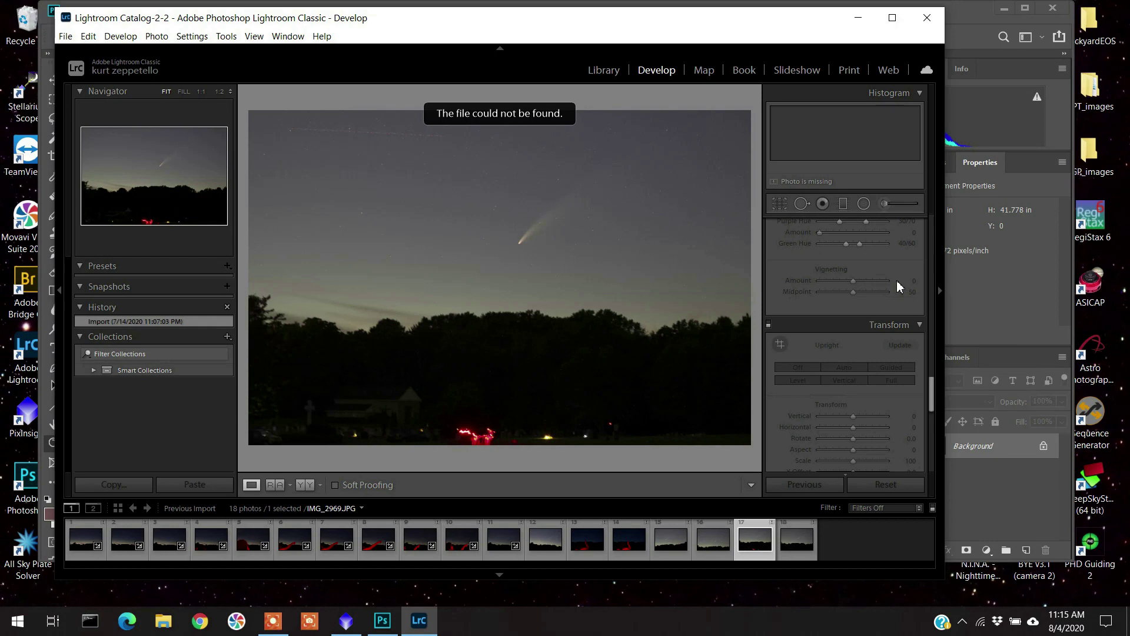
left_click(859, 21)
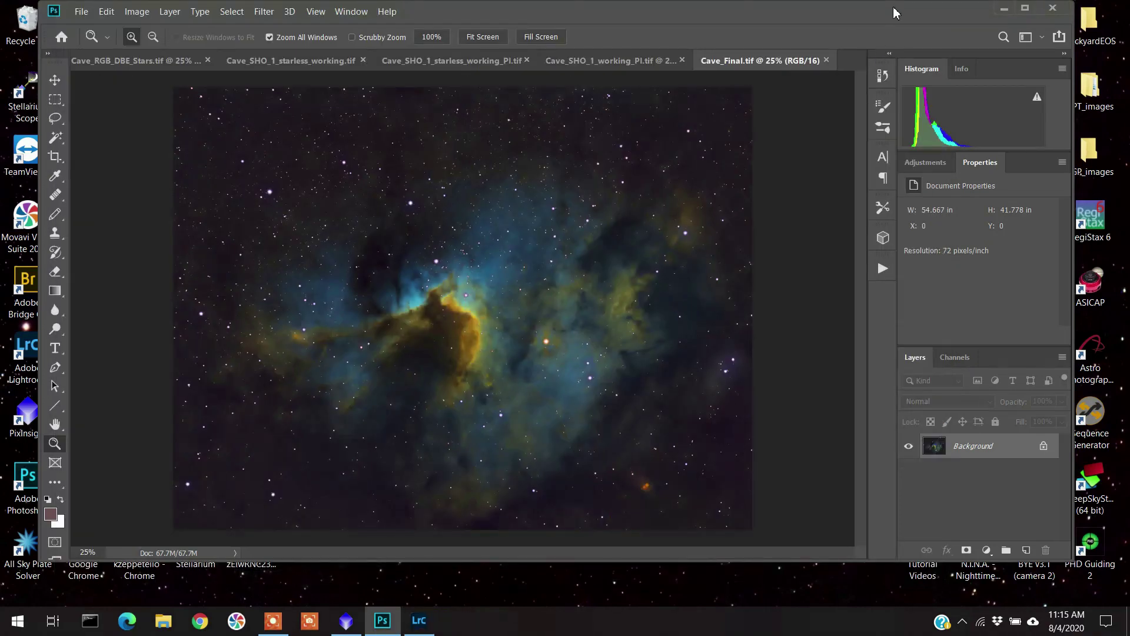
Step: Nudge Photoshop right and launch Filter > Camera Raw Filter on Cave_Final.tif
left_click_drag(877, 16, 885, 15)
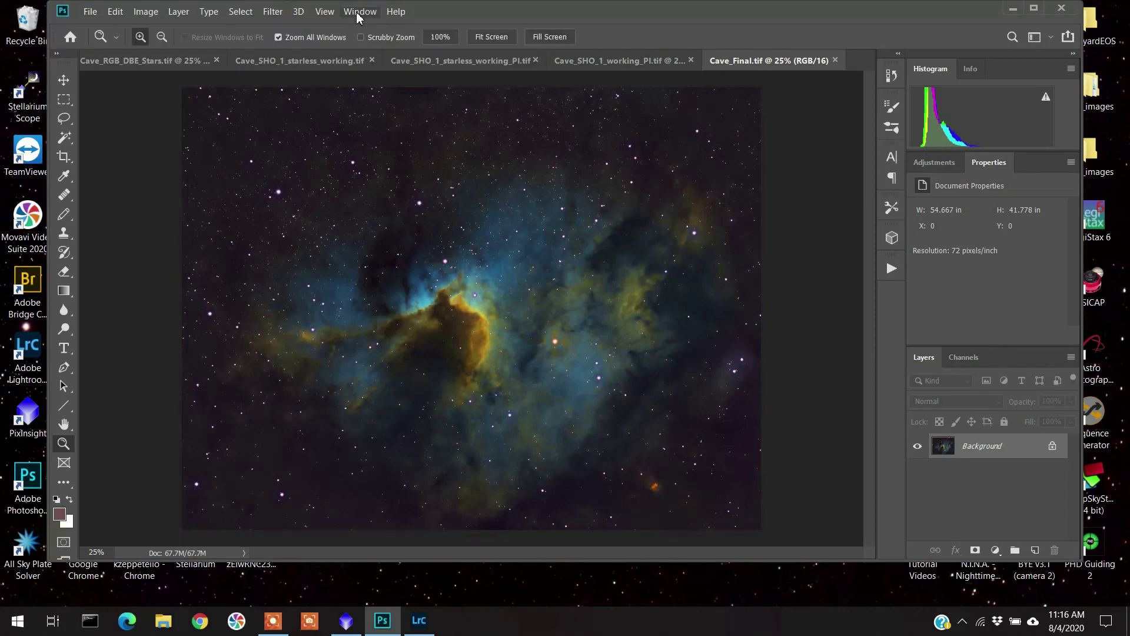
left_click(279, 13)
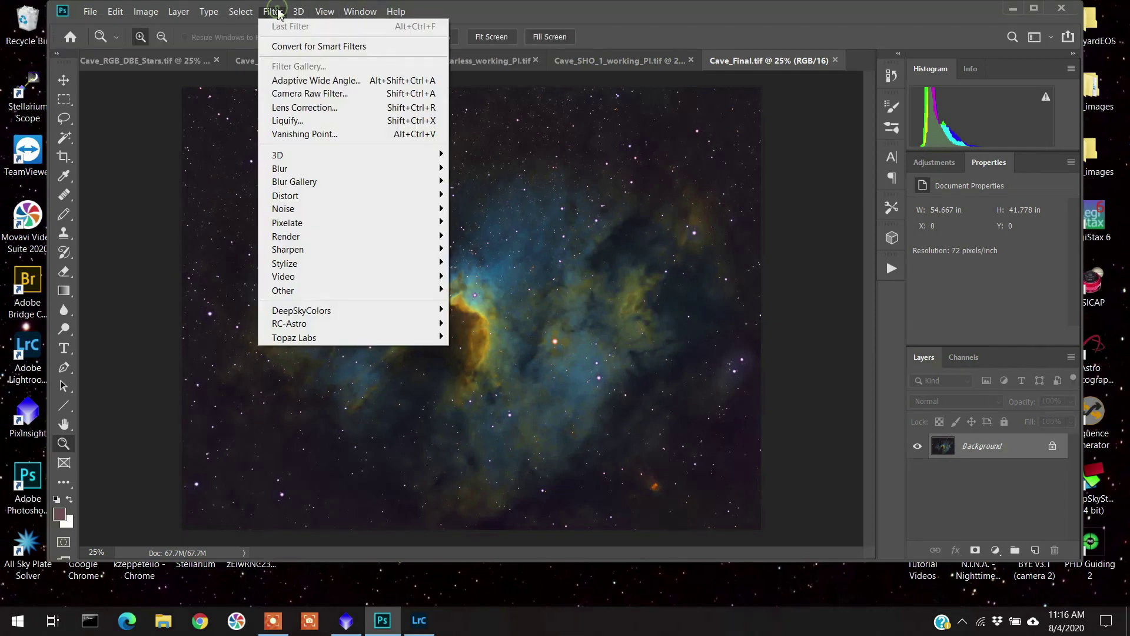
left_click(323, 99)
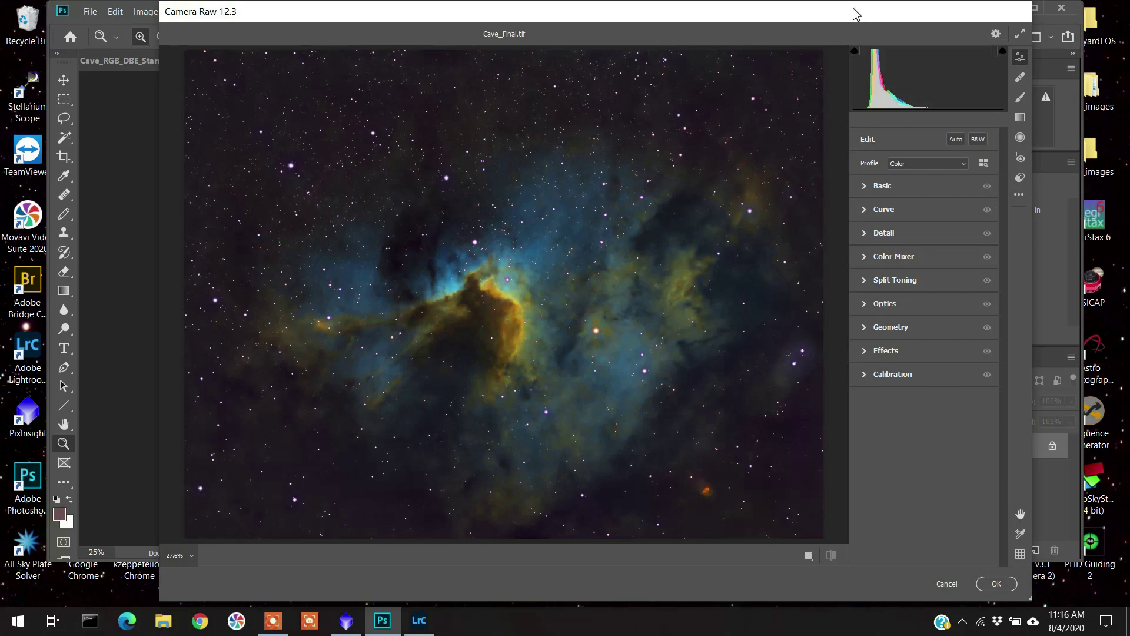
Step: Reposition the Camera Raw dialog, expand and scroll the Basic panel, then expand Curve, changing nothing
left_click_drag(854, 14, 847, 22)
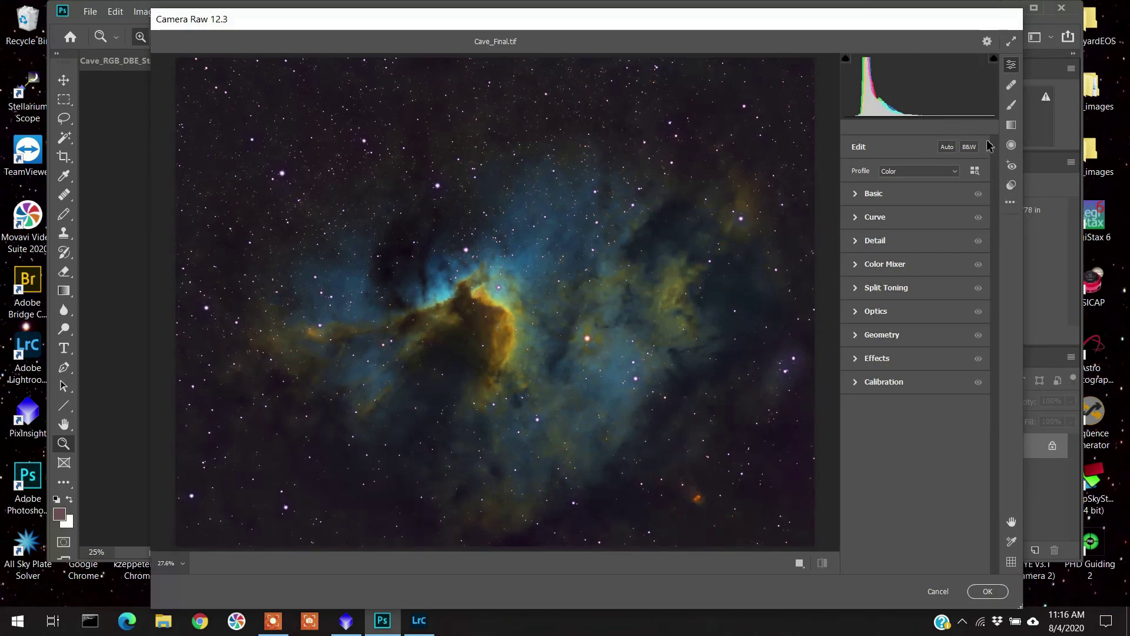
mouse_move(922, 102)
left_click_drag(870, 25, 871, 27)
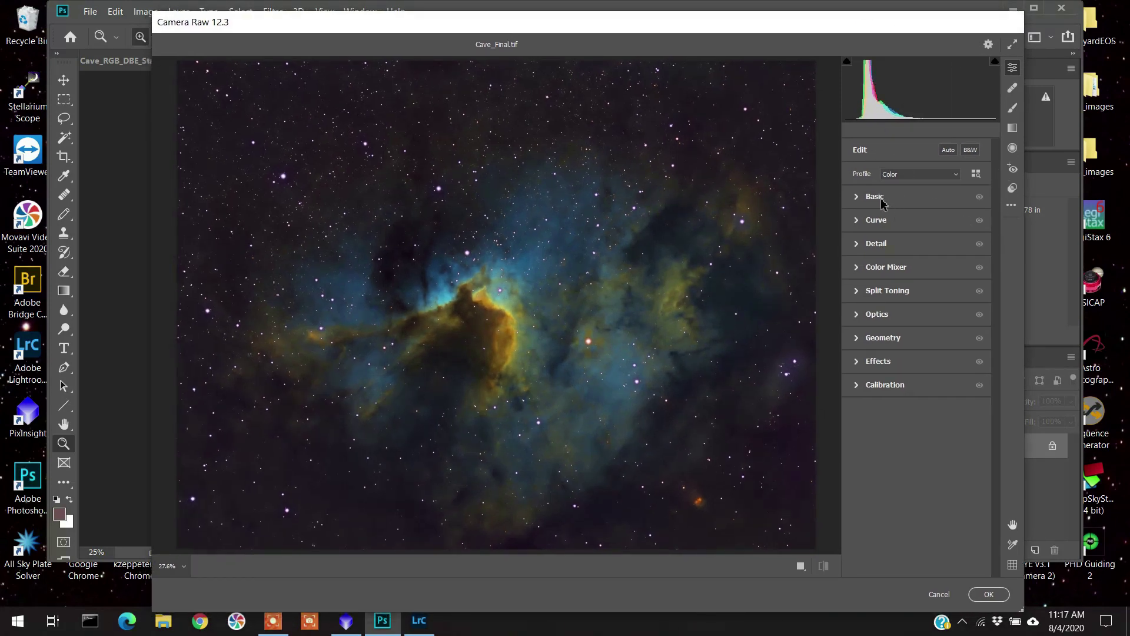
left_click(855, 198)
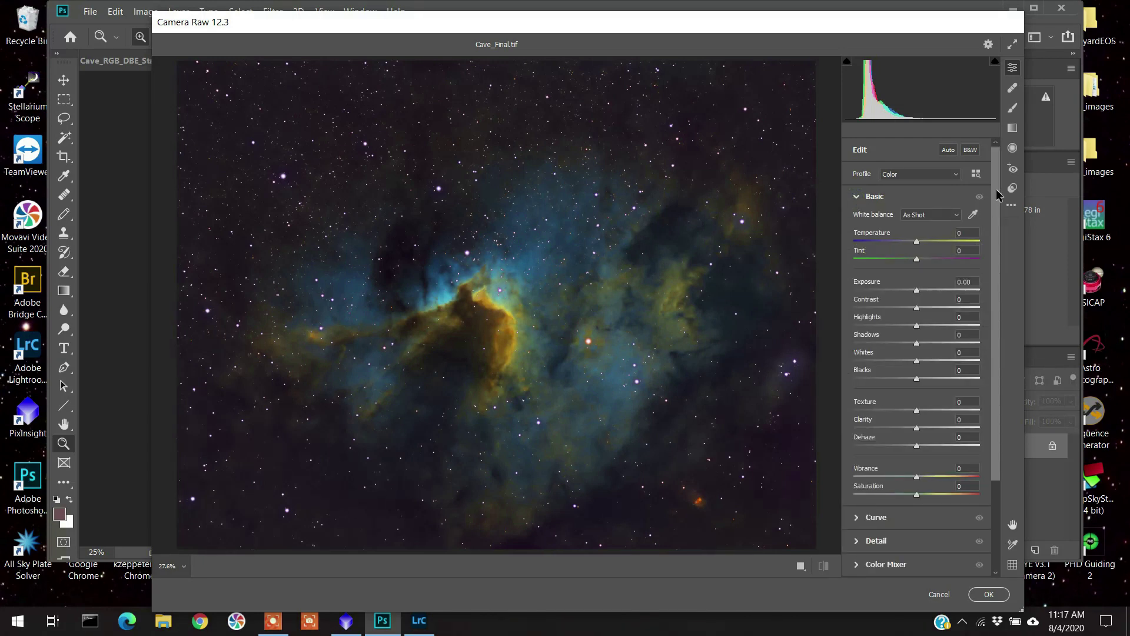
scroll(996, 206, "down", 5)
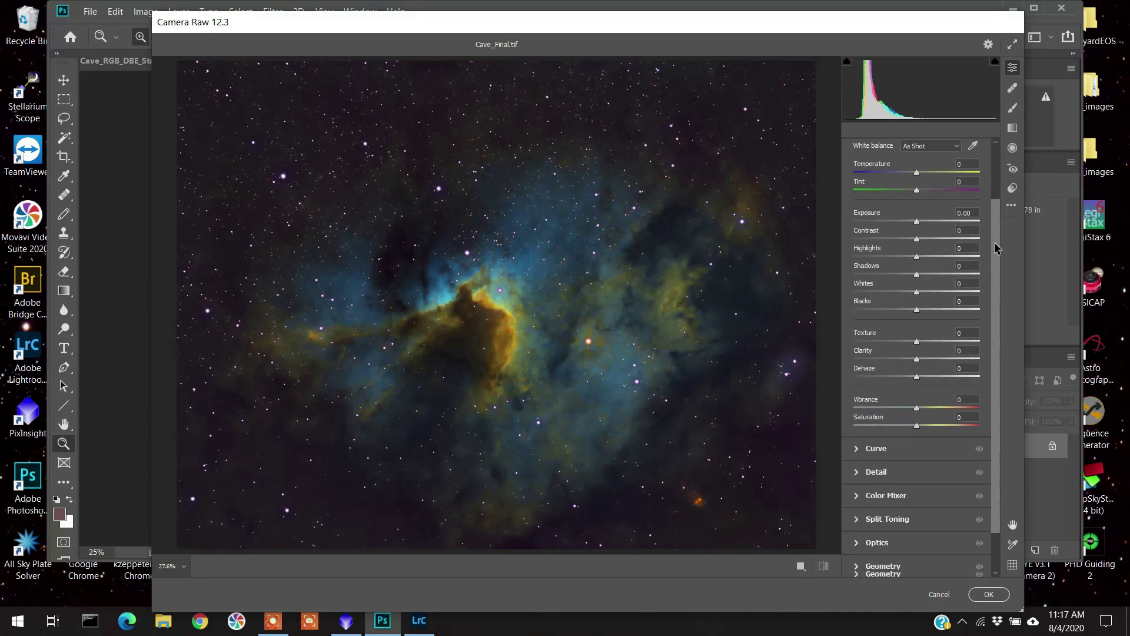
scroll(995, 227, "up", 5)
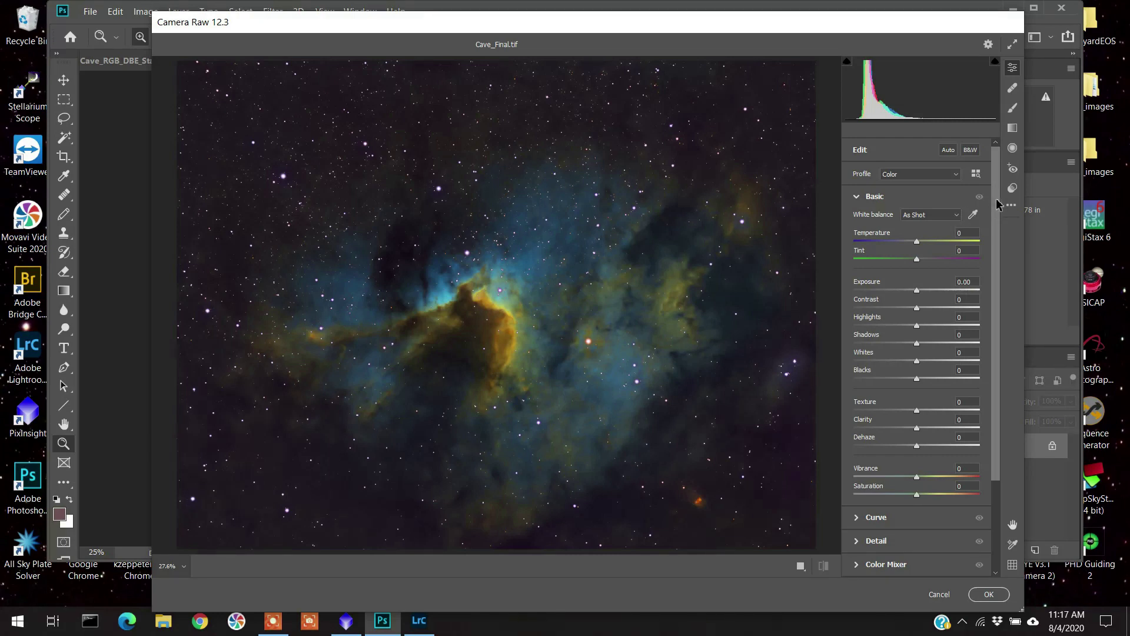
scroll(996, 206, "down", 2)
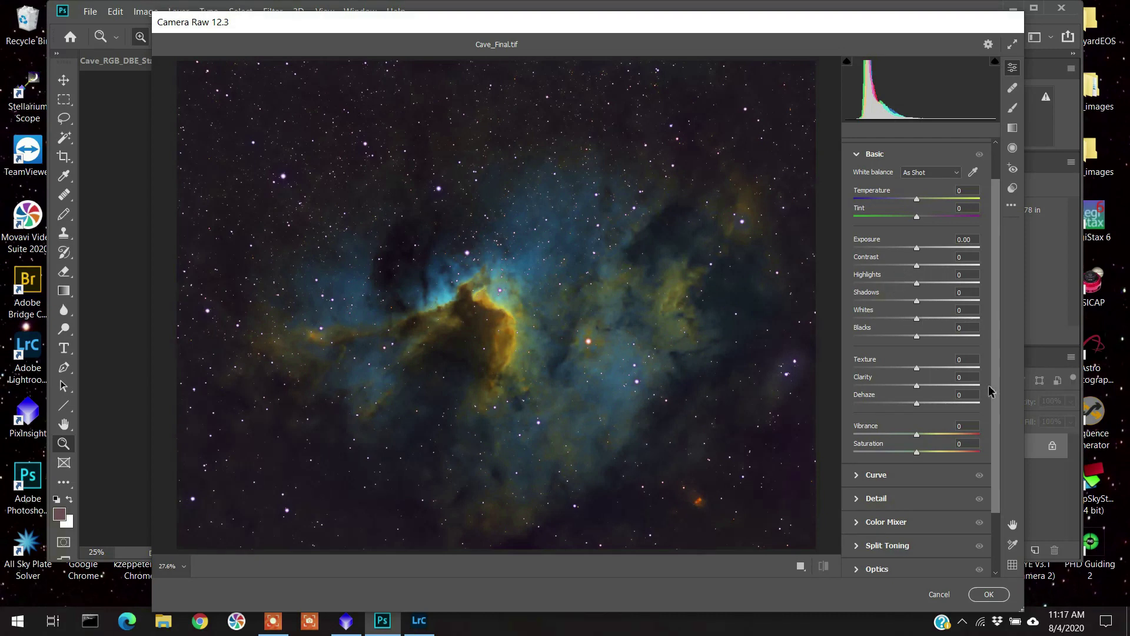
left_click_drag(999, 398, 999, 418)
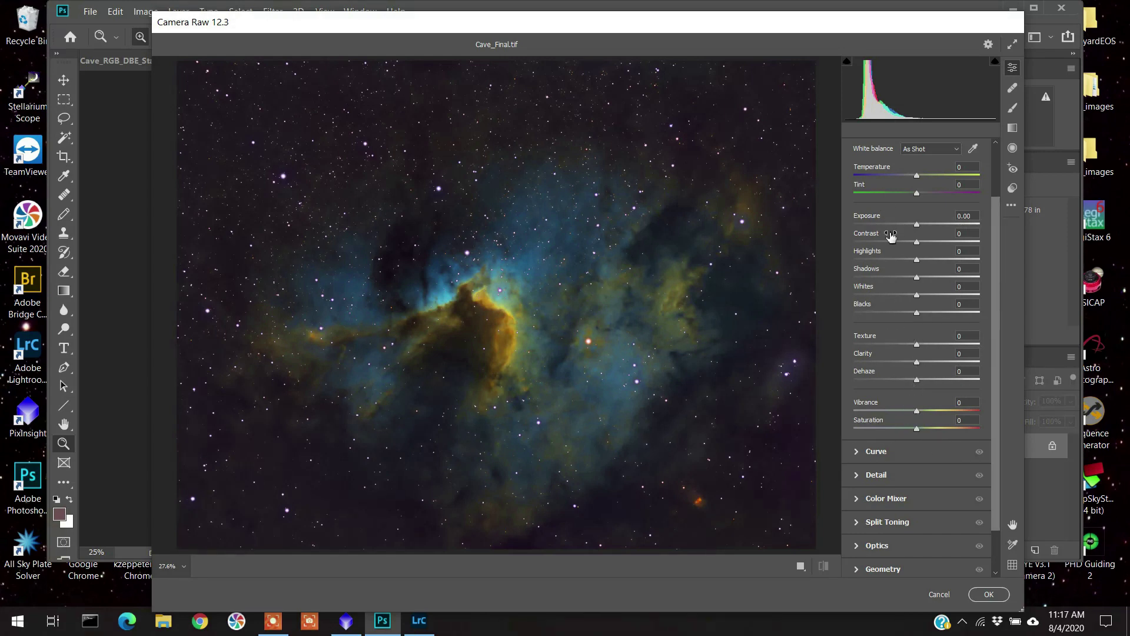
left_click(858, 452)
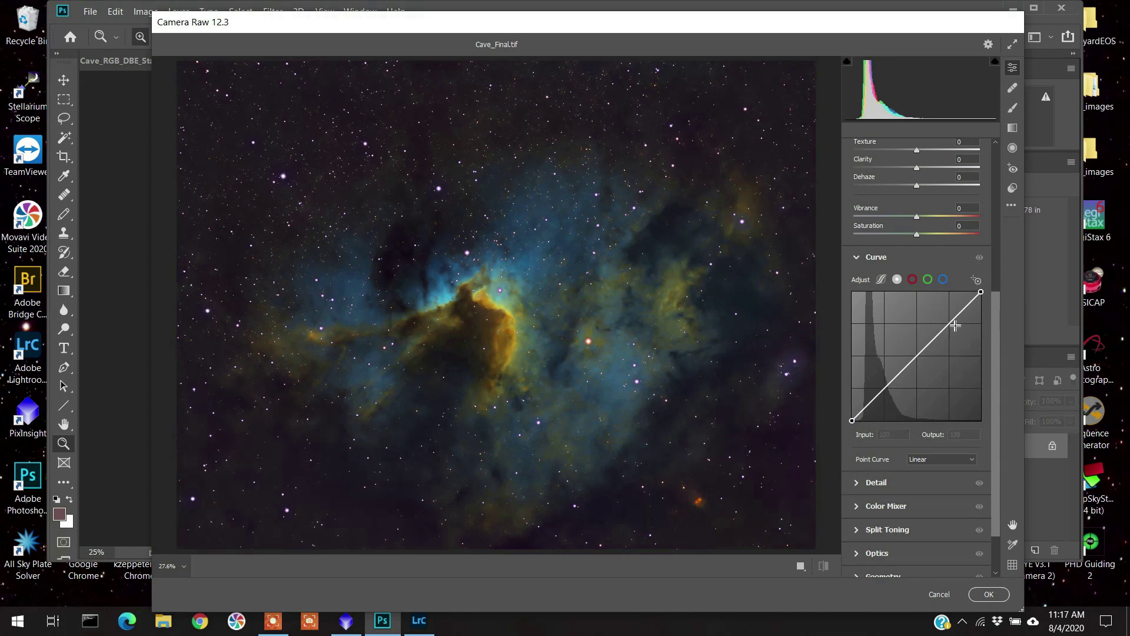
Step: Expand the Detail and Color Mixer sections in Camera Raw without changing any values
left_click_drag(994, 400, 993, 432)
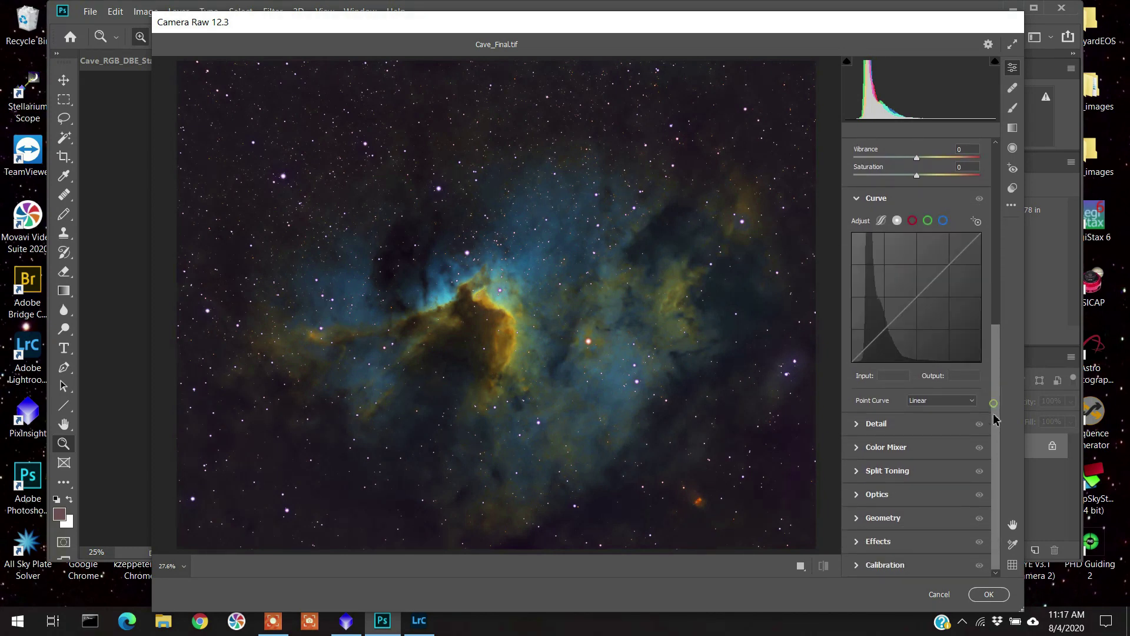
left_click(860, 424)
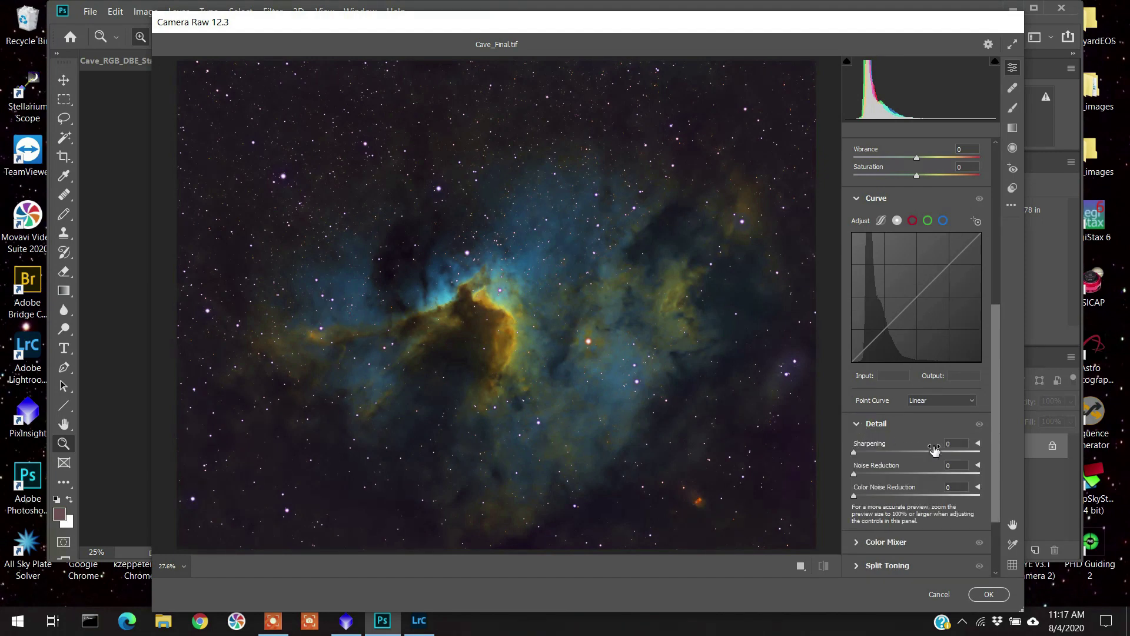
left_click_drag(994, 429, 992, 493)
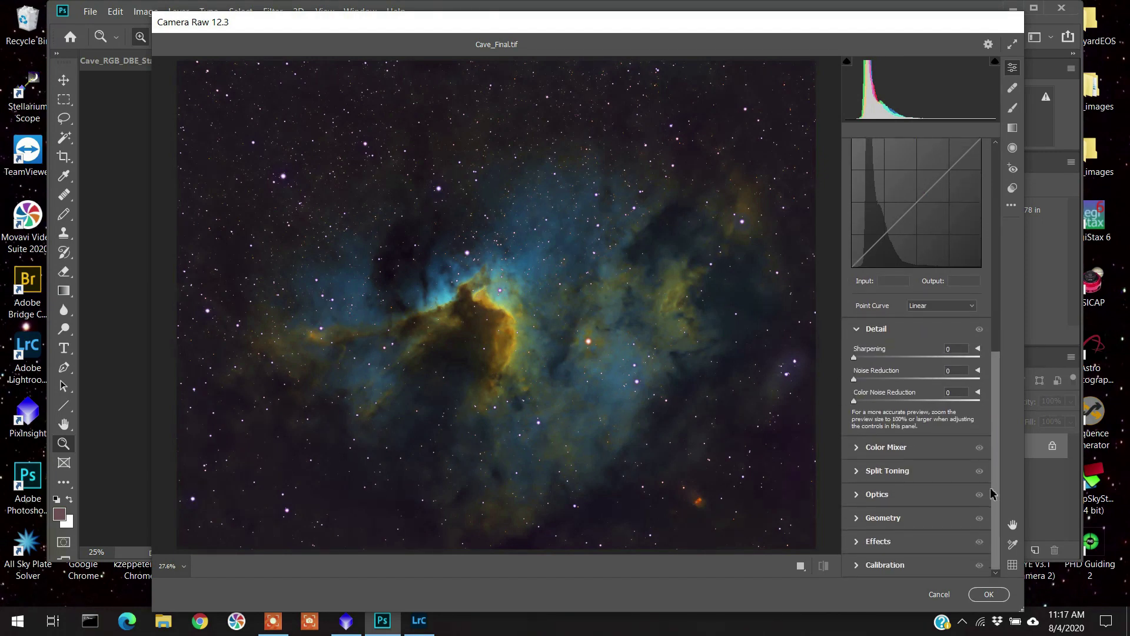
left_click(859, 453)
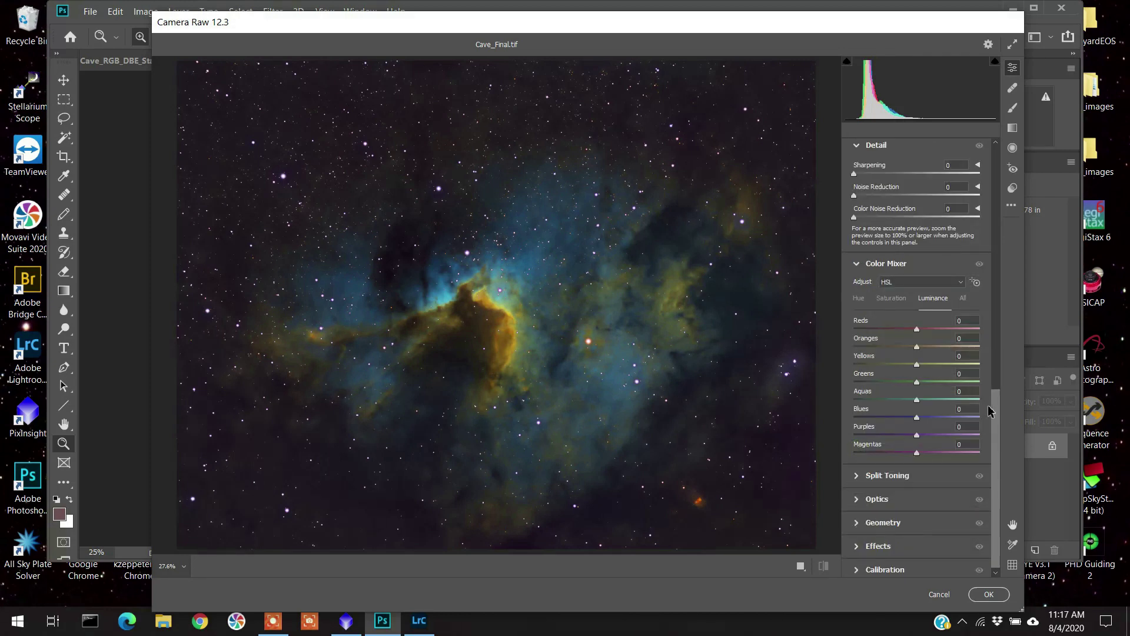
scroll(997, 418, "up", 2)
scroll(999, 441, "down", 2)
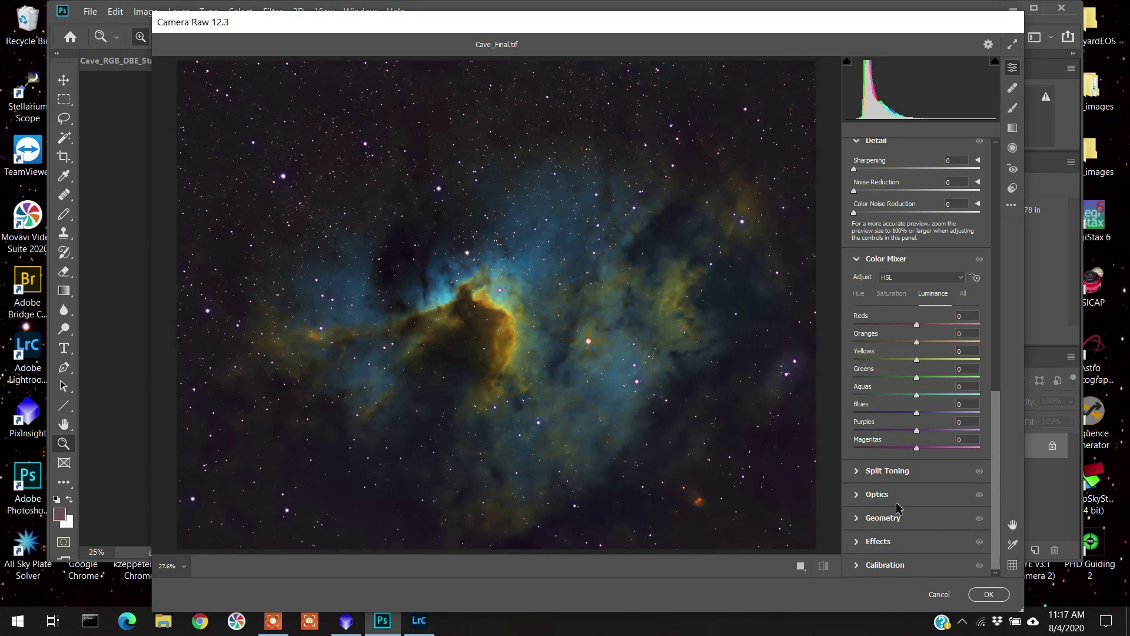
Step: View the Geometry and Effects sections, then cancel Camera Raw without applying anything
left_click(858, 518)
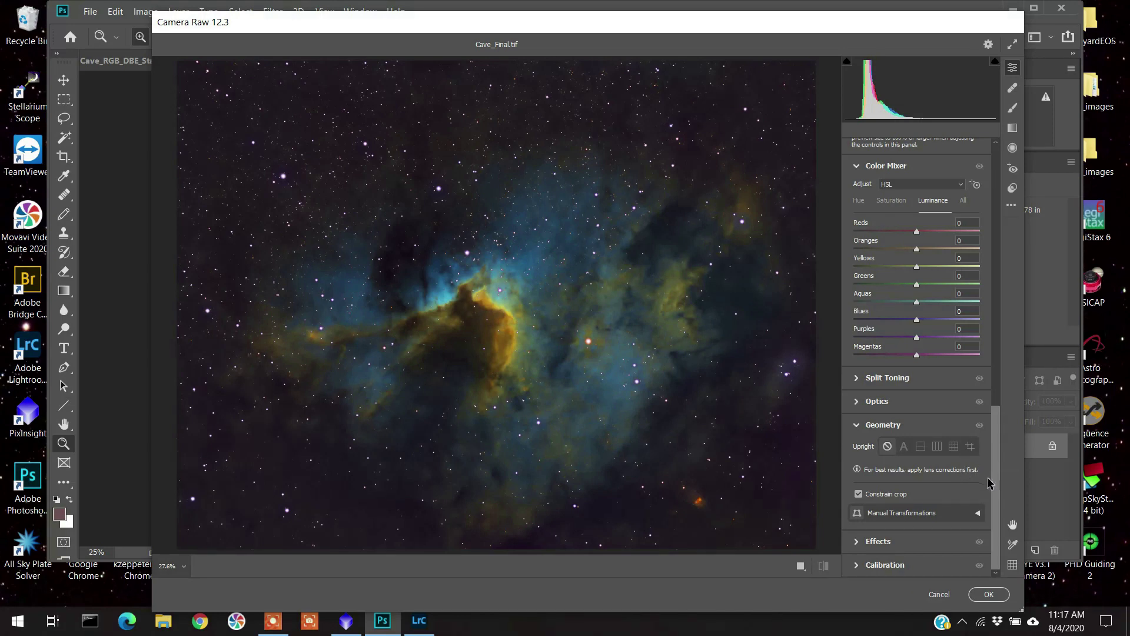
left_click(860, 542)
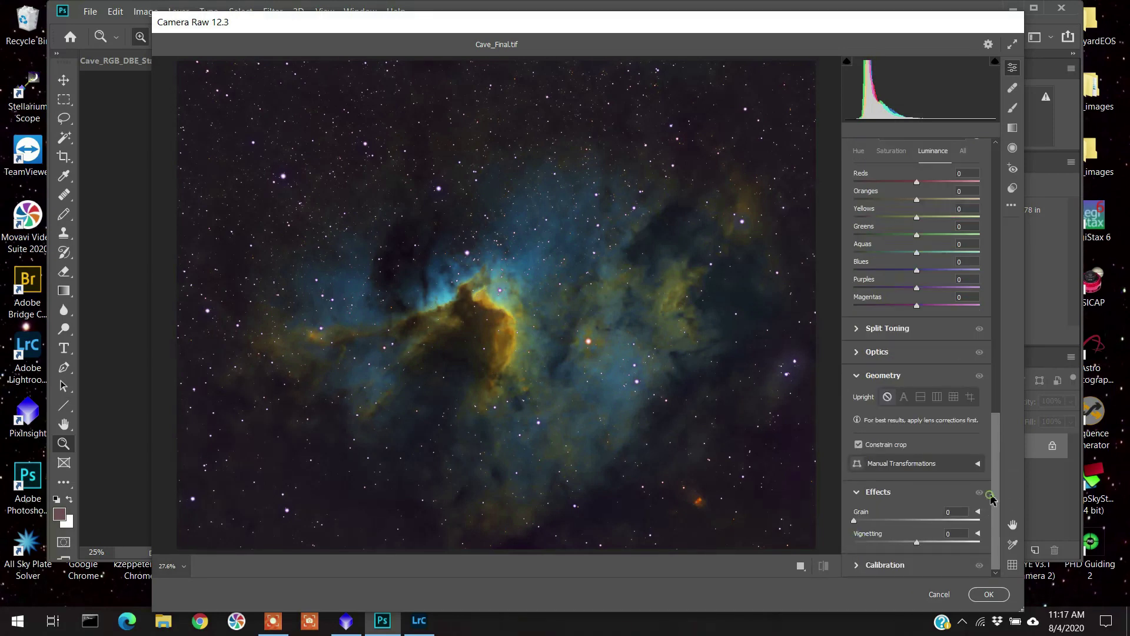
scroll(1001, 441, "up", 8)
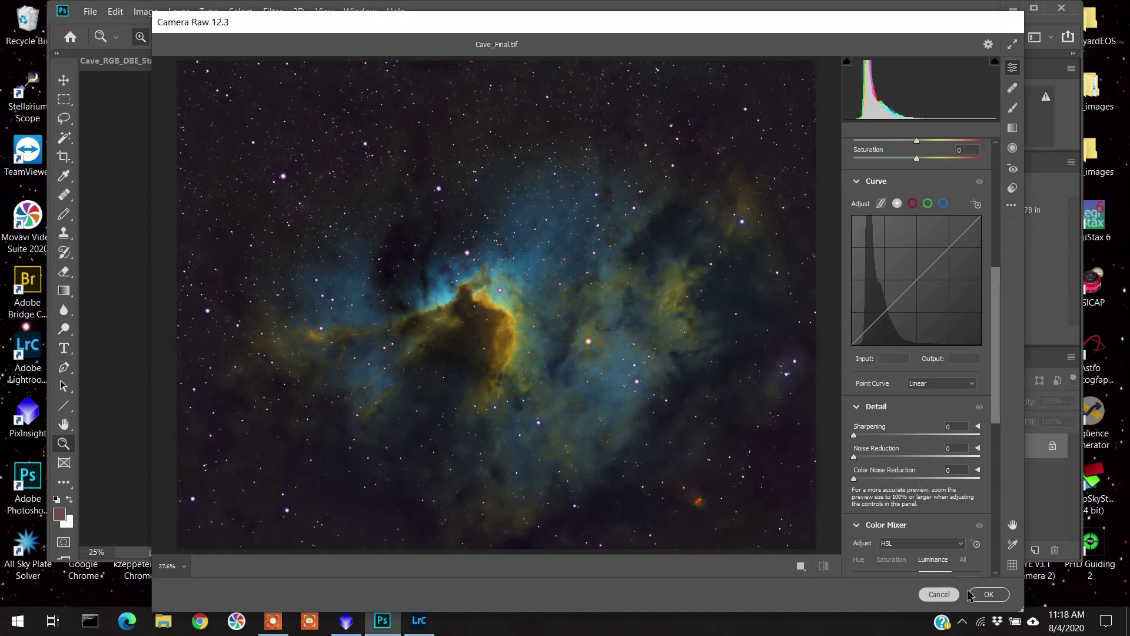
left_click(944, 596)
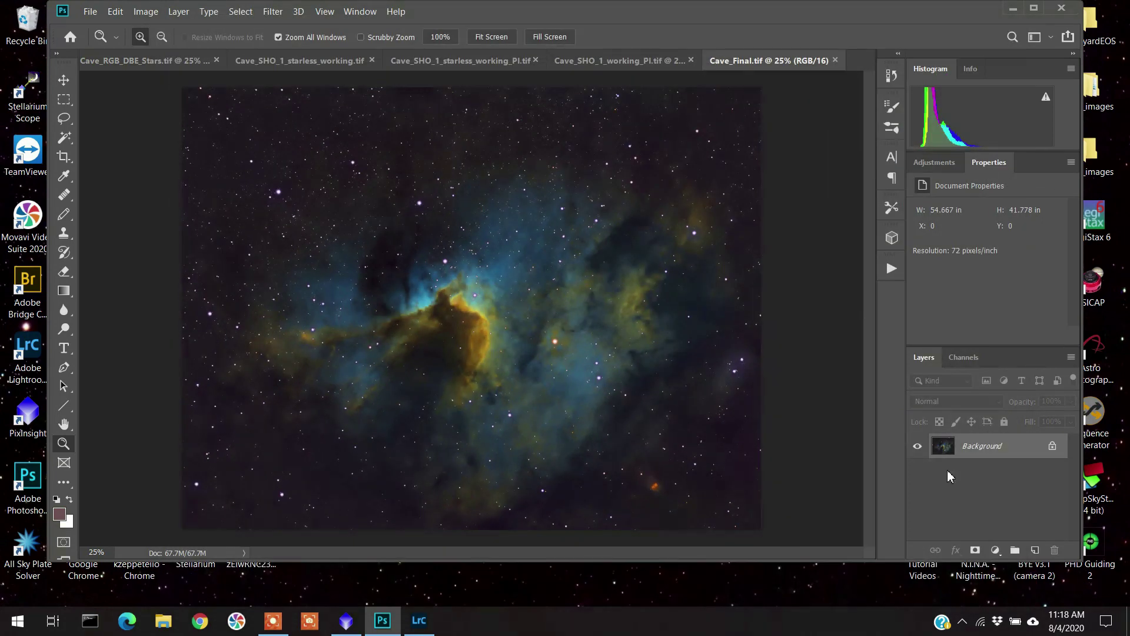